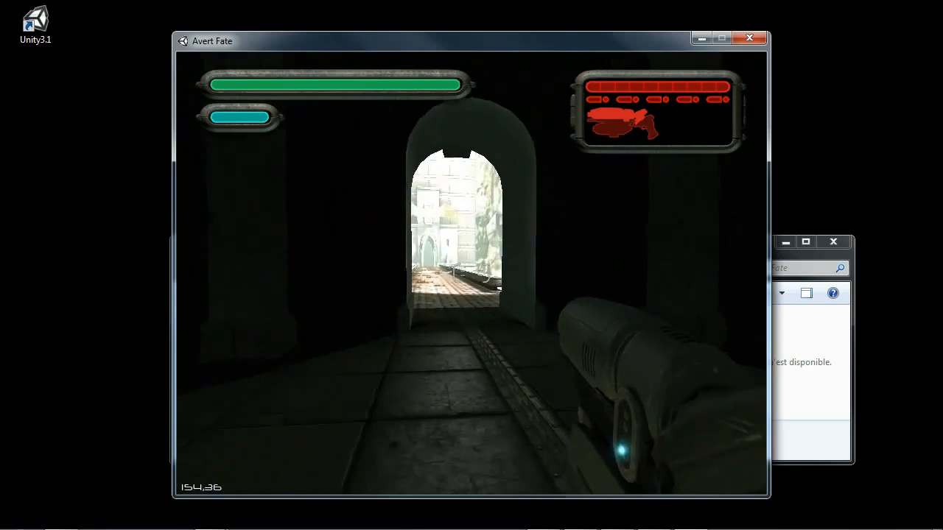
# Walk through the dark archway onto the stone bridge and look around the Avert Fate level.
pyautogui.press('w')
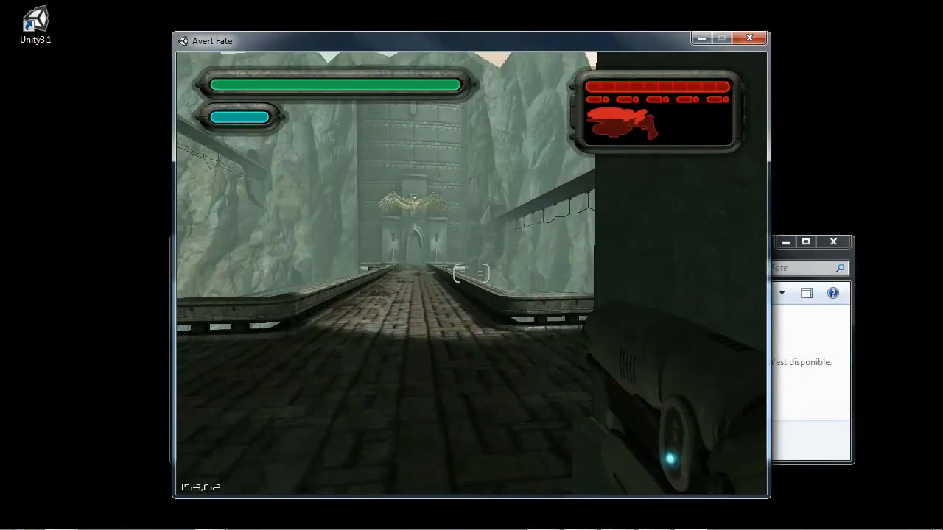
pyautogui.press('Left')
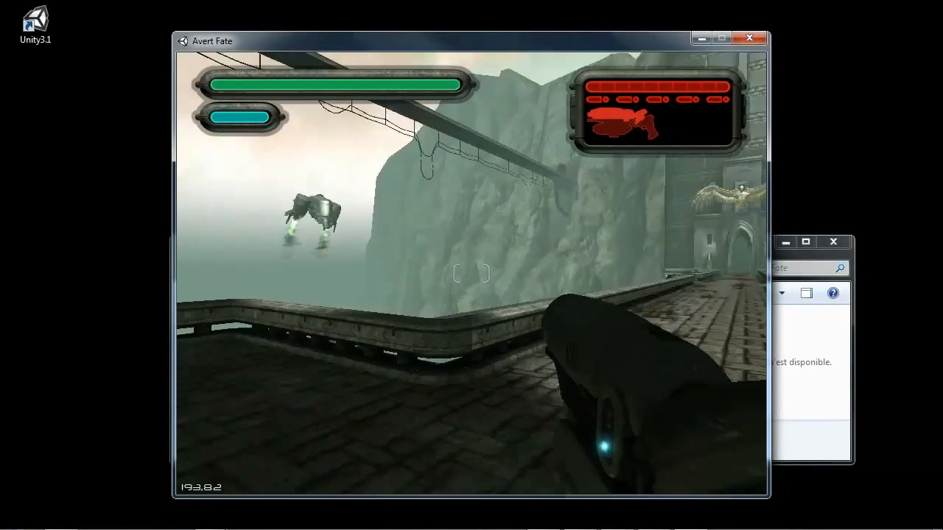
pyautogui.press('Left')
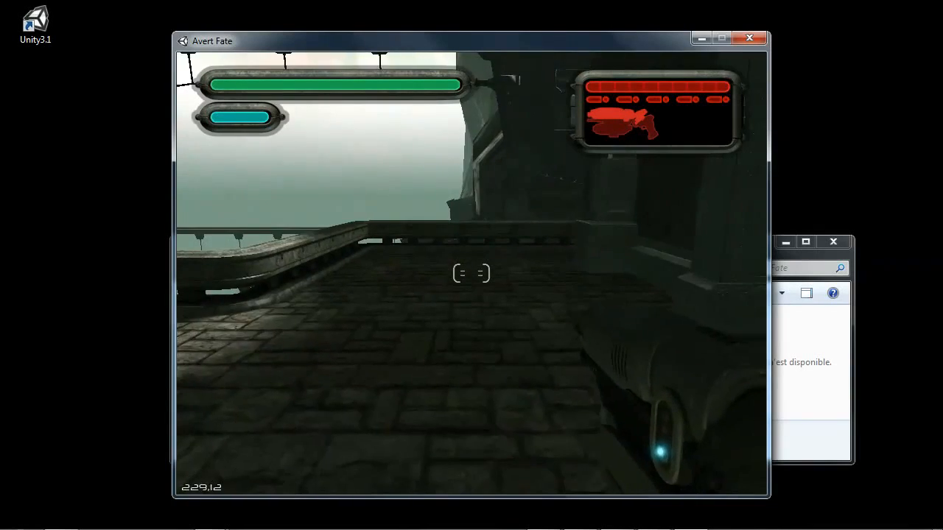
pyautogui.press('Right')
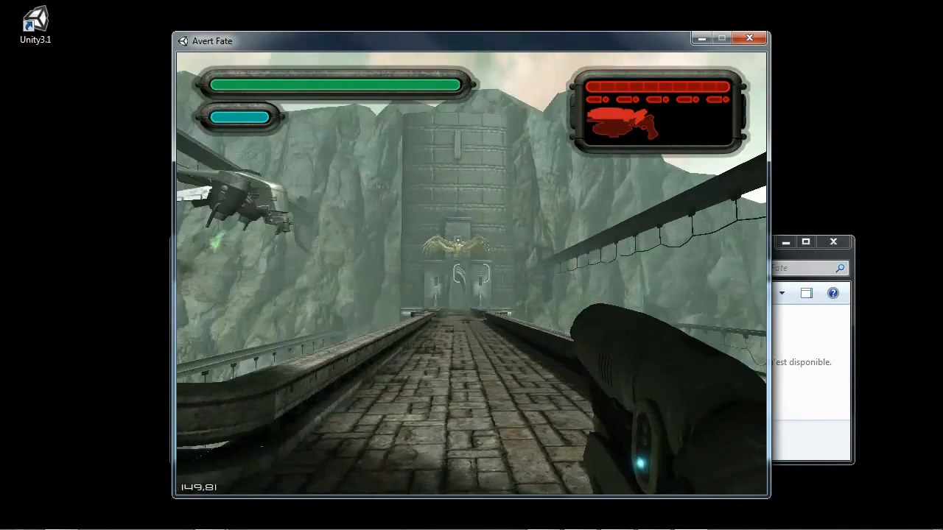
pyautogui.press('Up')
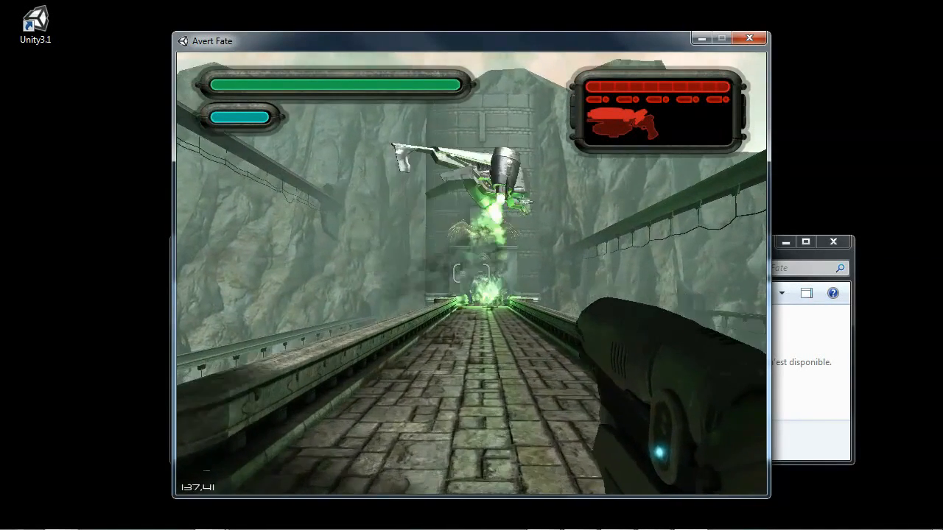
# Advance along the bridge while firing the weapon at the enemy in front of the gate.
pyautogui.press('ctrl')
pyautogui.press('Up')
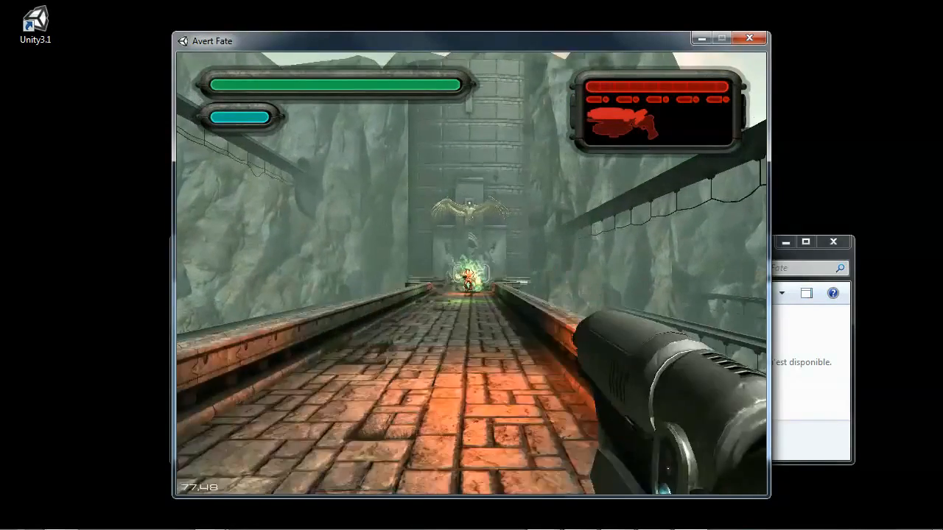
pyautogui.press('ctrl')
pyautogui.press('Up')
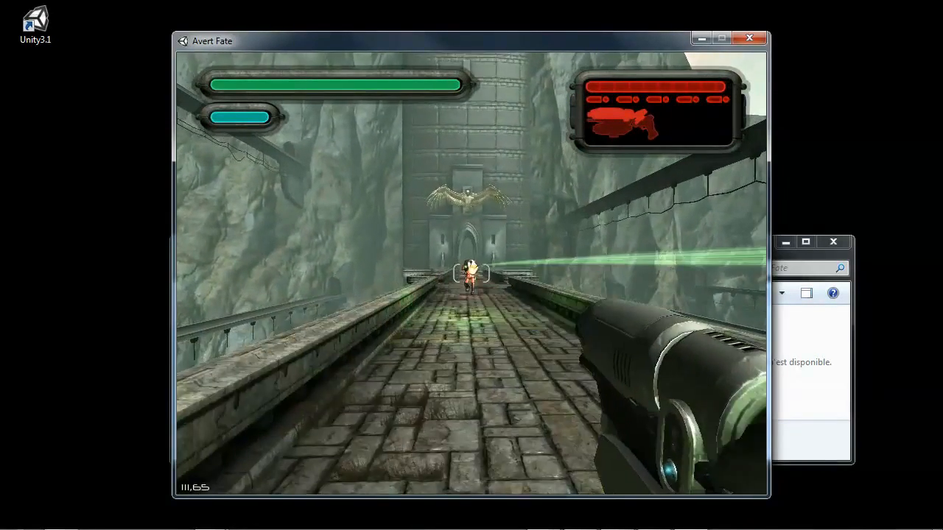
pyautogui.press('ctrl')
pyautogui.press('Right')
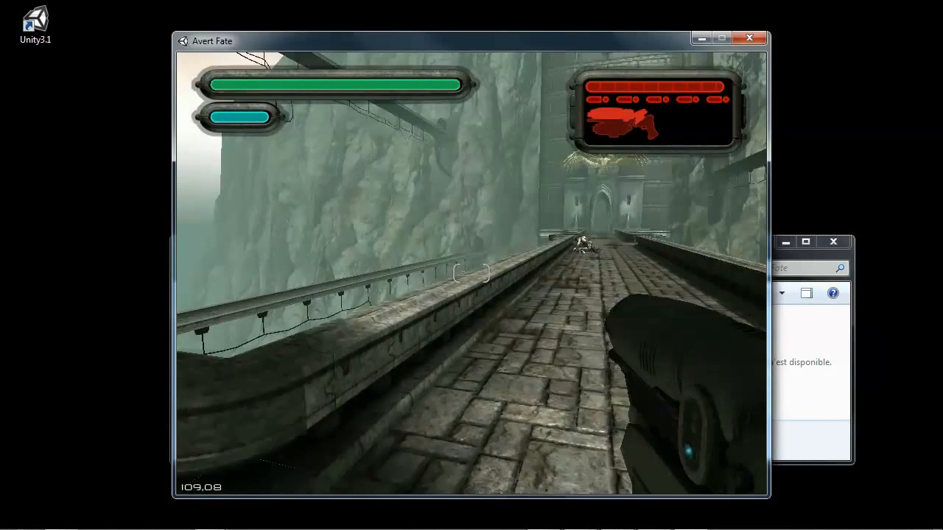
# Pause and close the Avert Fate game, and minimise its folder window.
pyautogui.press('Escape')
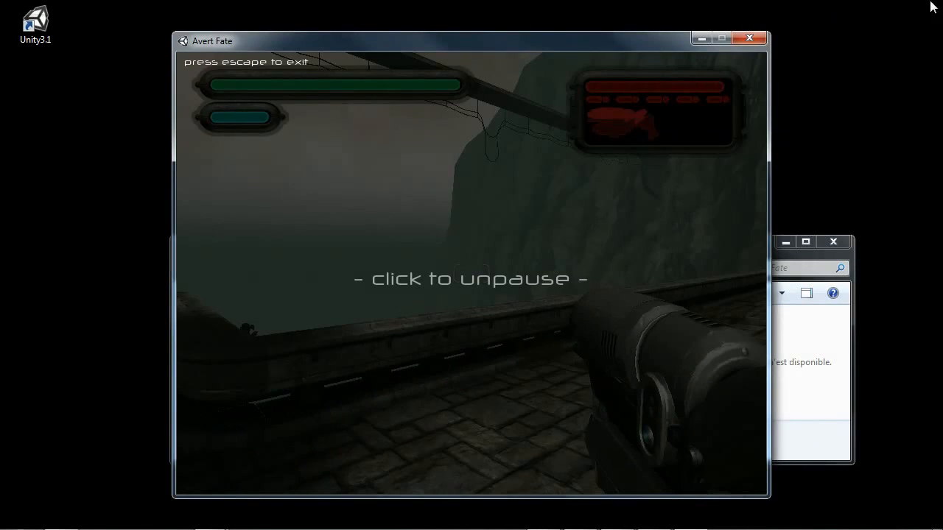
pyautogui.click(749, 39)
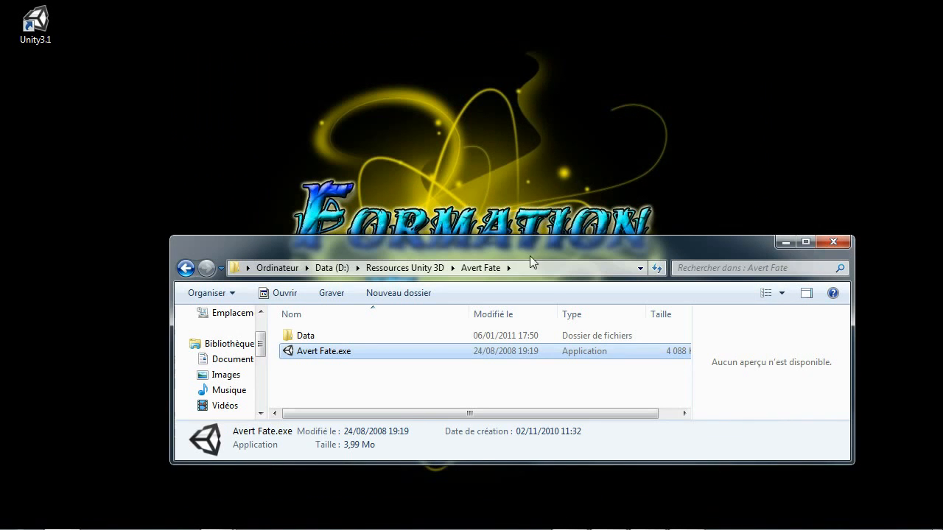
pyautogui.click(783, 244)
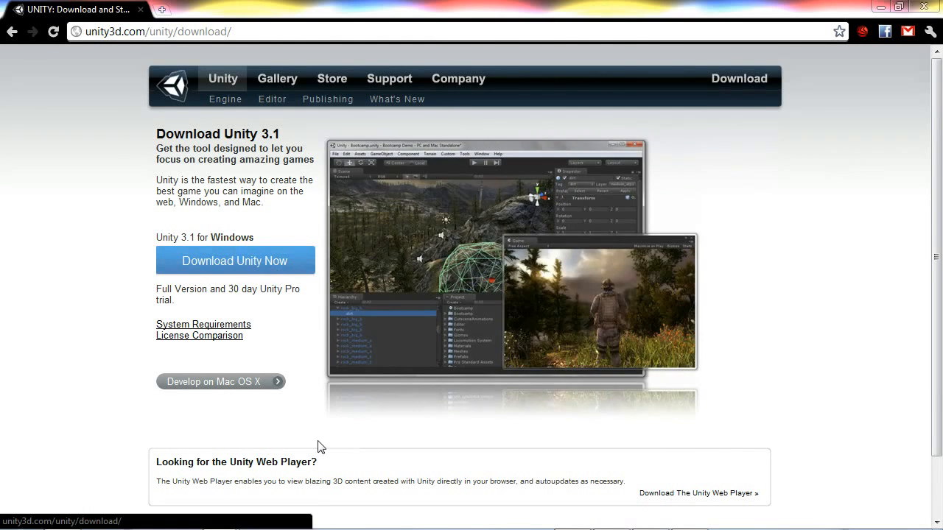
# Minimise the browser showing the Unity download page and switch to the Unity editor.
pyautogui.moveTo(501, 6); pyautogui.dragTo(499, 31)
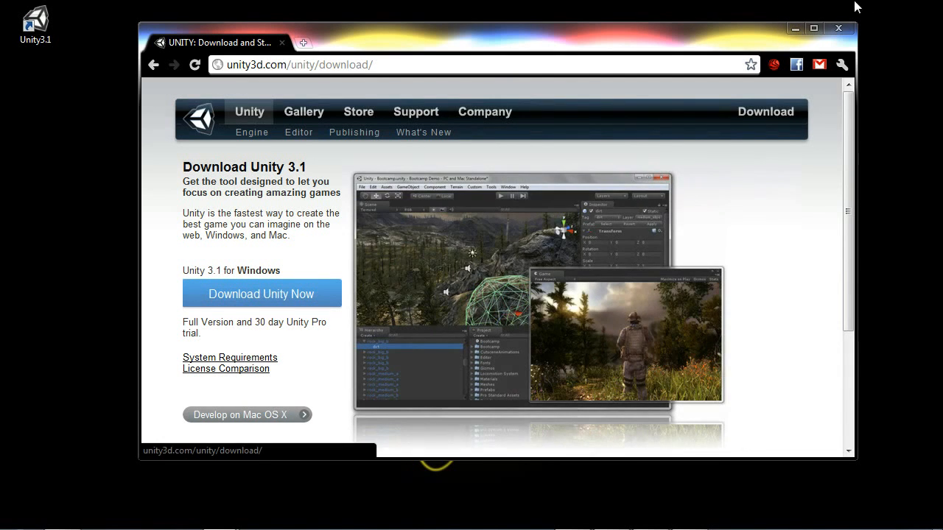
pyautogui.click(793, 28)
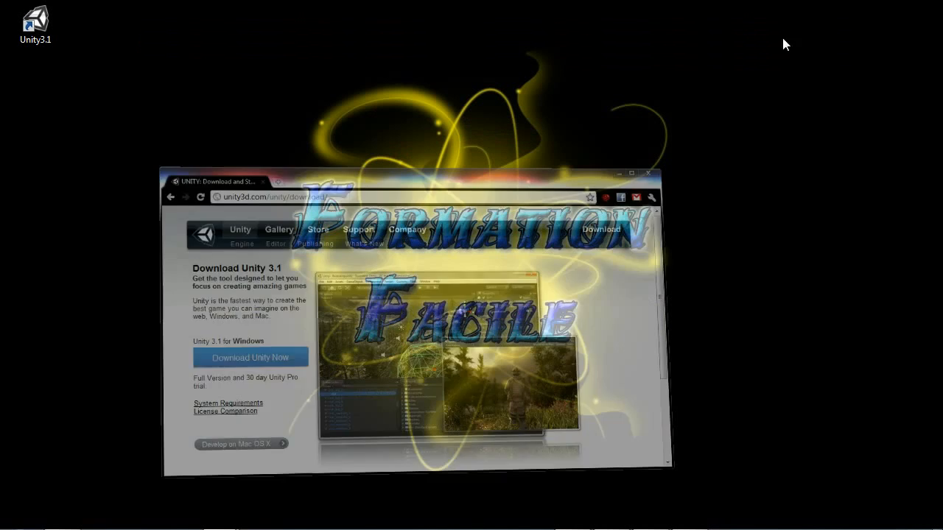
pyautogui.moveTo(472, 509)
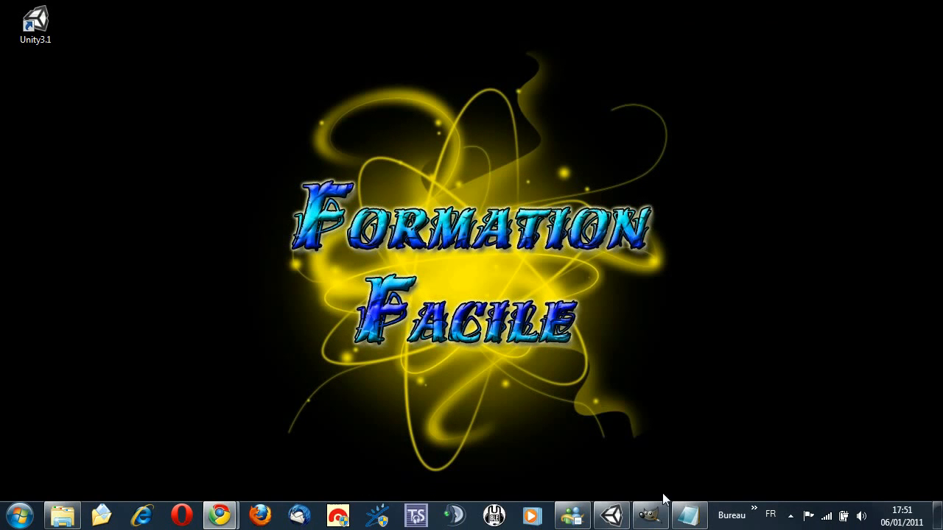
pyautogui.click(621, 520)
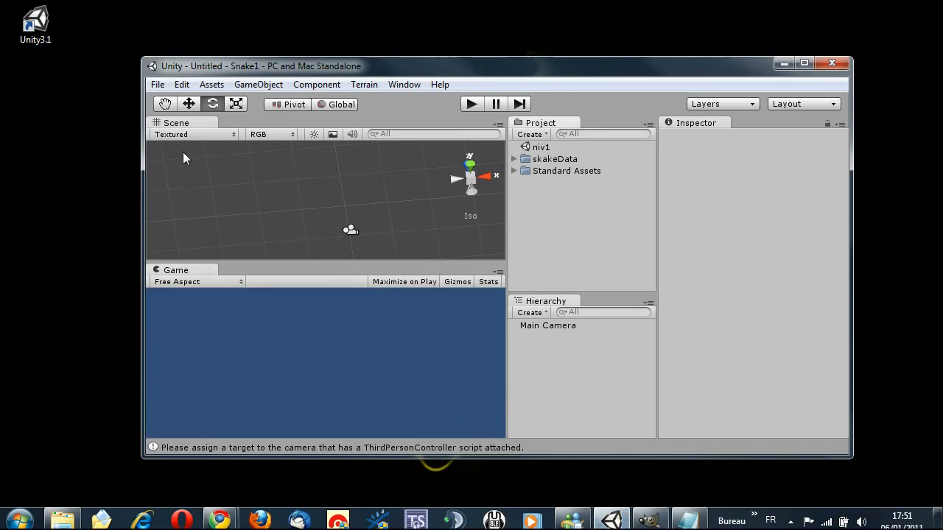
# Reposition the Unity editor window on the desktop and make it taller.
pyautogui.moveTo(482, 74); pyautogui.dragTo(425, 59)
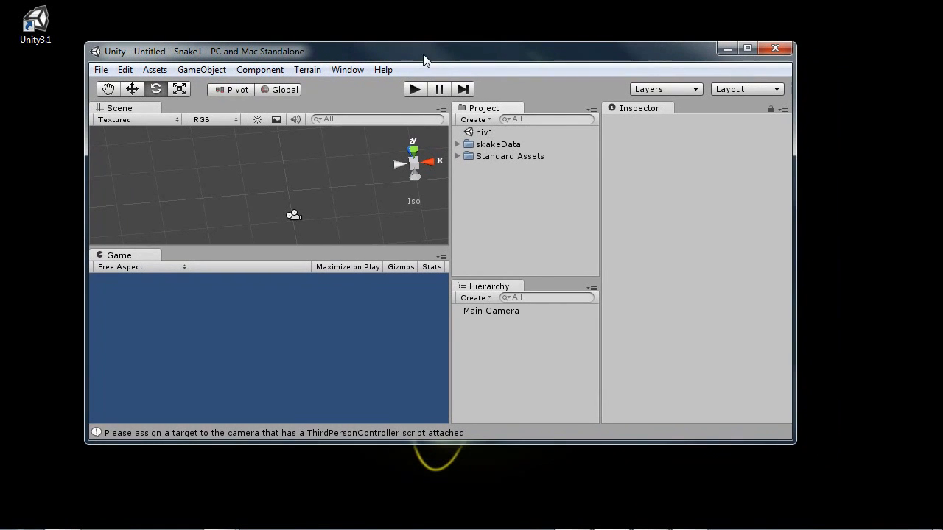
pyautogui.moveTo(513, 443); pyautogui.dragTo(514, 506)
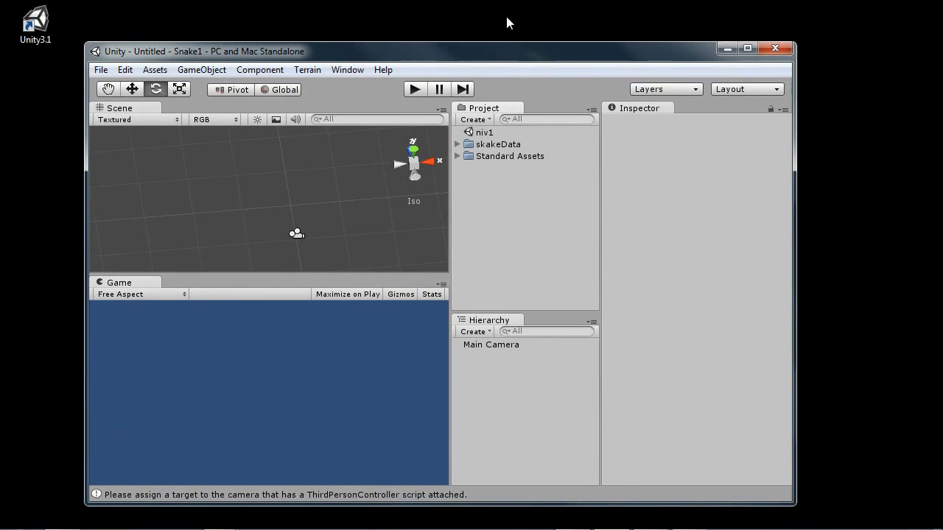
pyautogui.moveTo(503, 58); pyautogui.dragTo(525, 39)
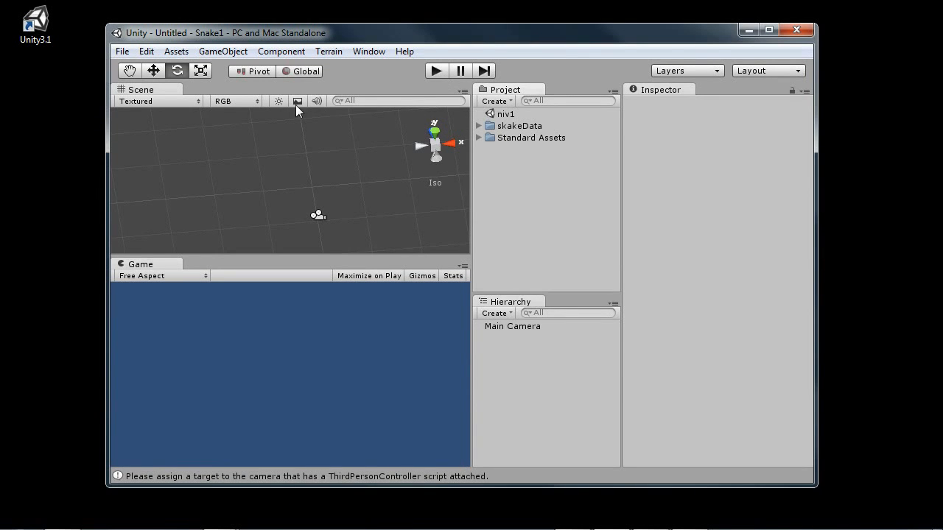
# Start a new project and name its folder PresentationUnity inside Documents.
pyautogui.click(122, 53)
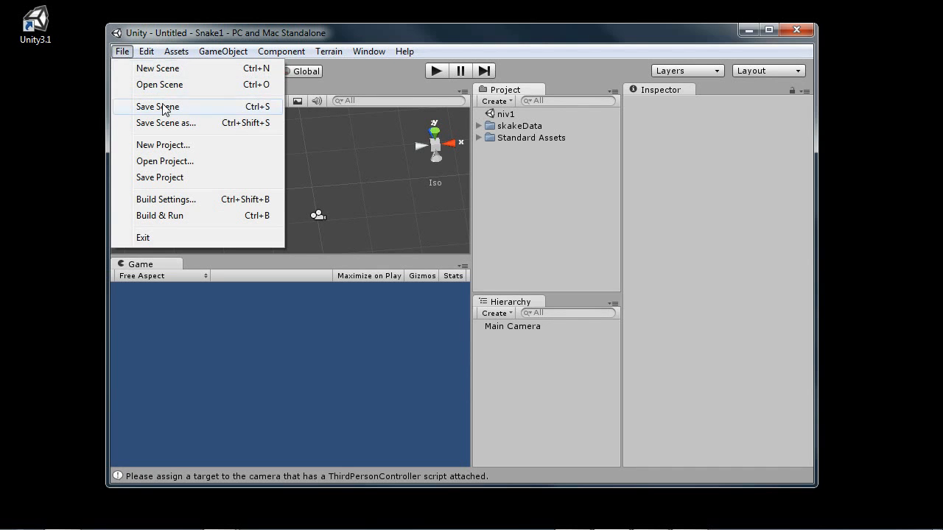
pyautogui.click(163, 144)
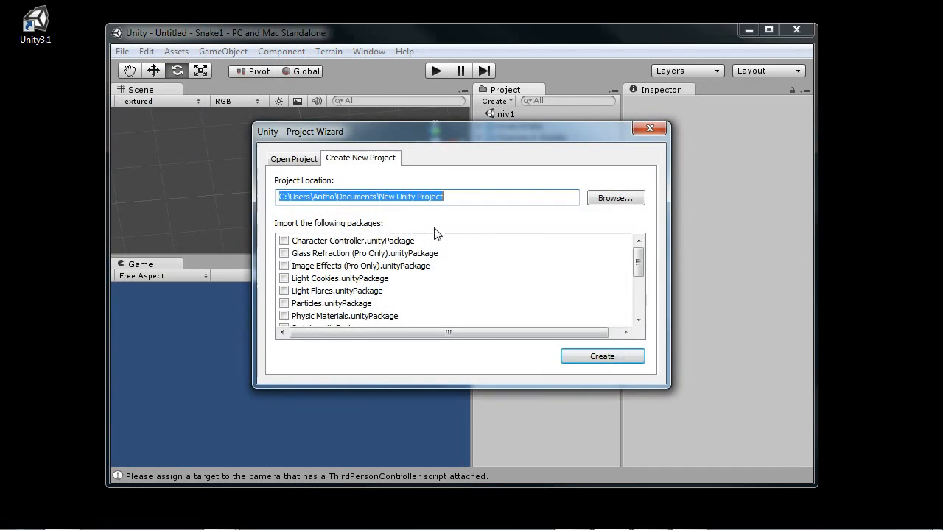
pyautogui.moveTo(463, 198); pyautogui.dragTo(381, 202)
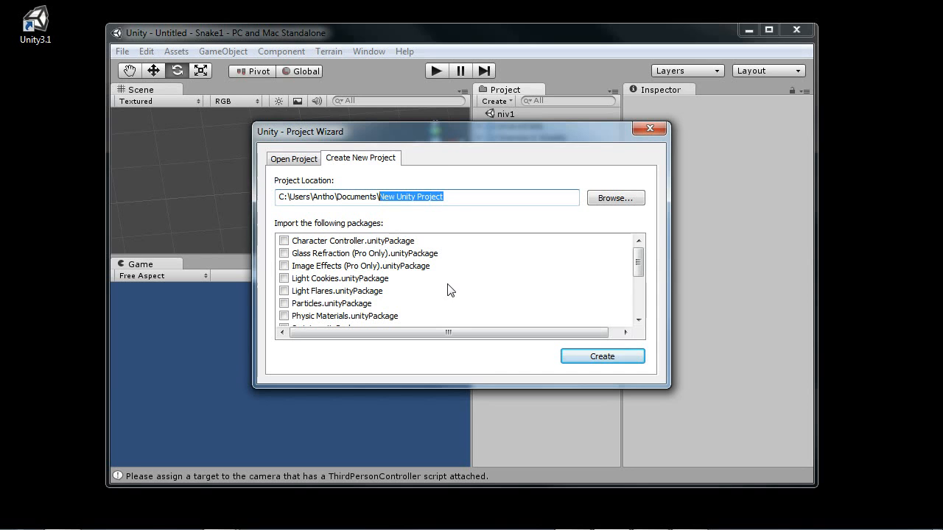
pyautogui.write('Presentation')
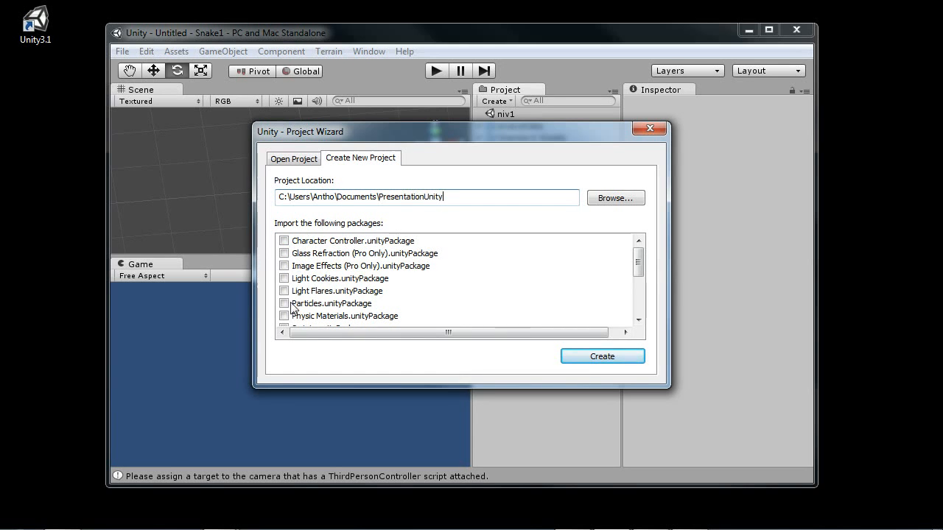
# Create the project with the Character Controller, Particles, Physic Materials, Scripts, Skyboxes, Terrain Assets and Water (Basic) packages.
pyautogui.moveTo(418, 139); pyautogui.dragTo(469, 106)
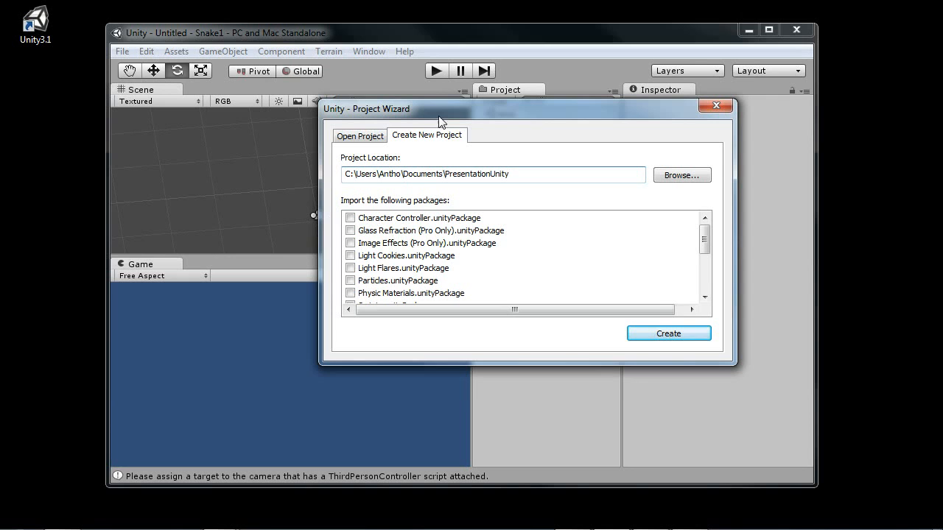
pyautogui.click(351, 219)
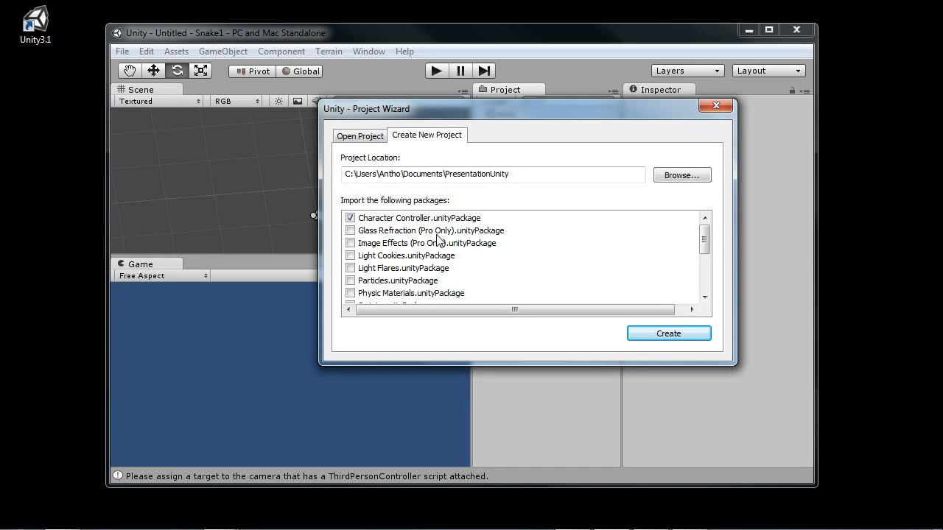
pyautogui.click(351, 281)
pyautogui.scroll(-1, 427, 281)
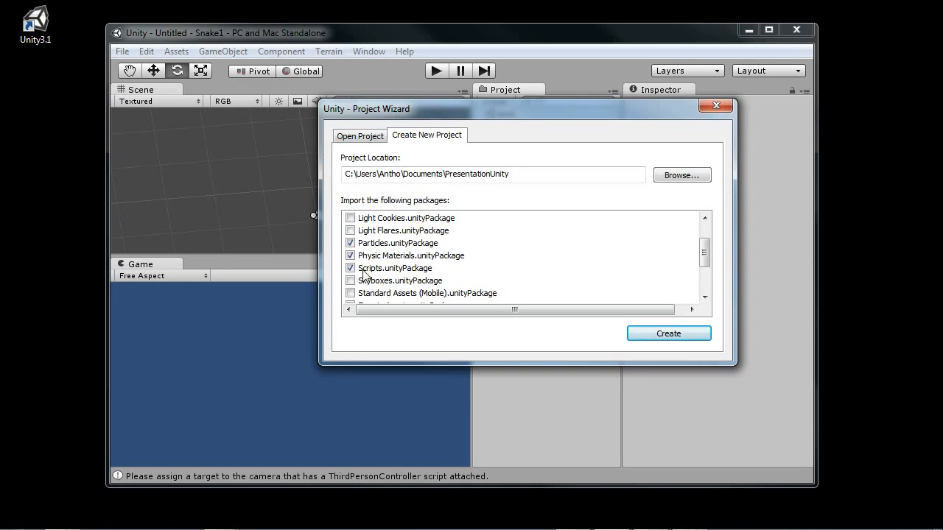
pyautogui.click(351, 281)
pyautogui.scroll(-1, 381, 286)
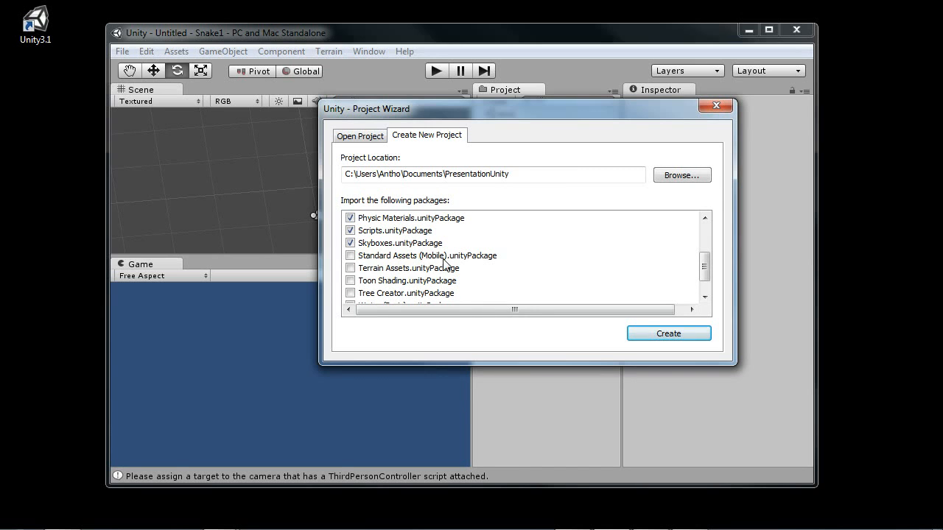
pyautogui.scroll(-1, 399, 273)
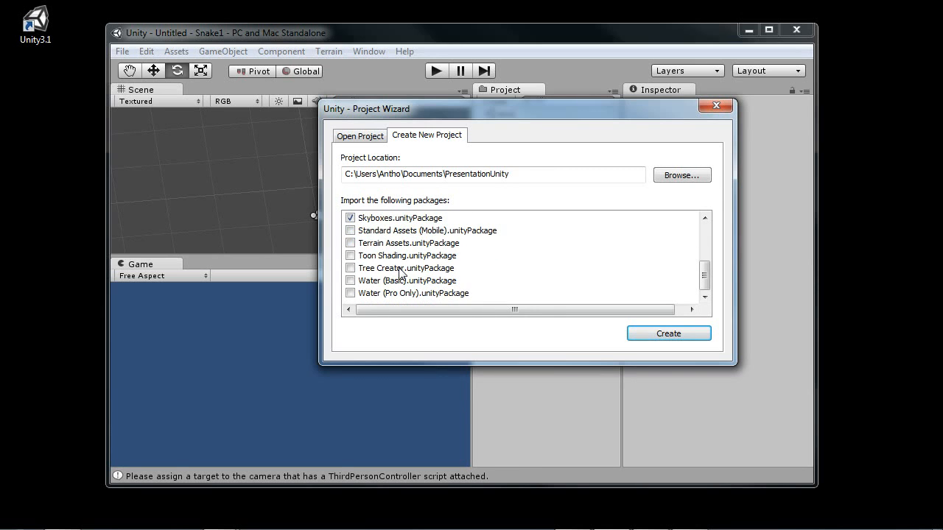
pyautogui.click(351, 244)
pyautogui.click(351, 285)
pyautogui.moveTo(704, 271)
pyautogui.mouseDown()
pyautogui.moveTo(708, 236)
pyautogui.moveTo(701, 281)
pyautogui.mouseUp()
pyautogui.click(667, 333)
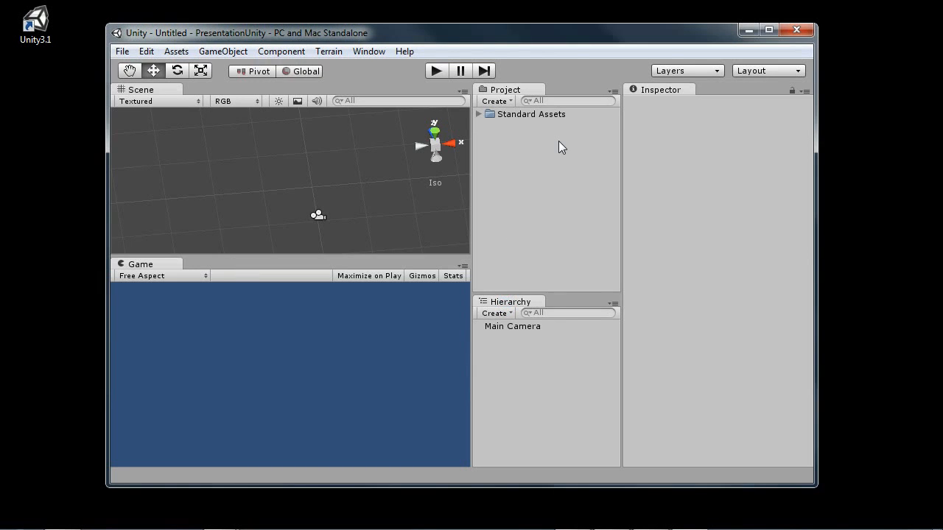
# Maximise the editor window and check which packages the Standard Assets folder contains.
pyautogui.click(769, 30)
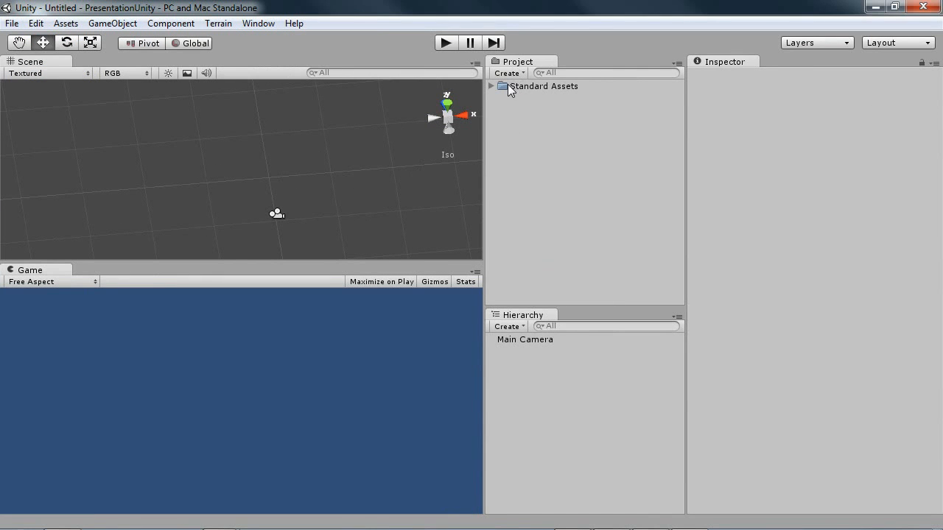
pyautogui.click(492, 87)
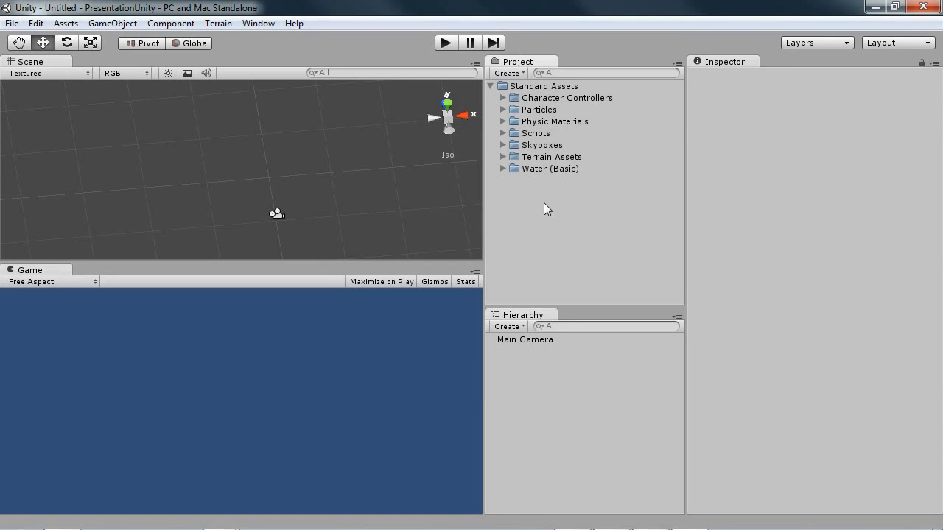
pyautogui.click(490, 87)
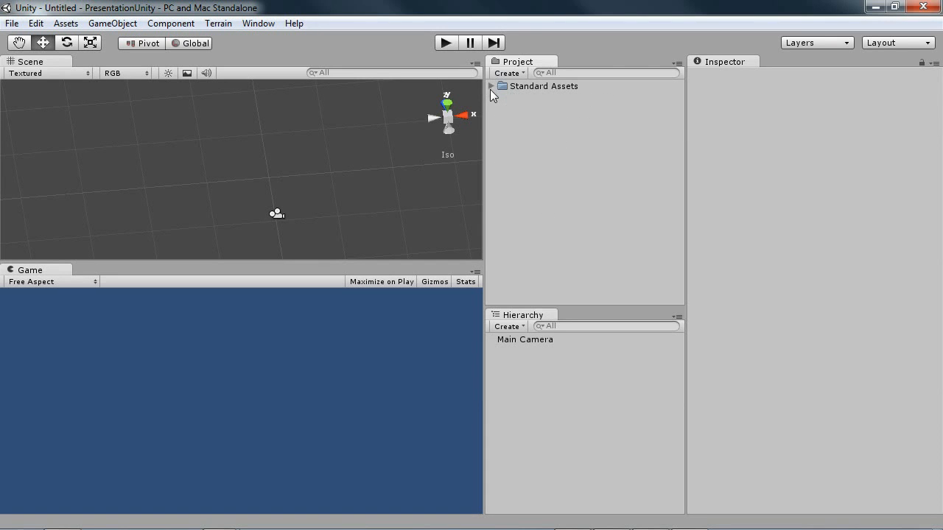
# Widen the Scene and Game views, and apply the 2 by 3 window layout.
pyautogui.moveTo(484, 204); pyautogui.dragTo(665, 206)
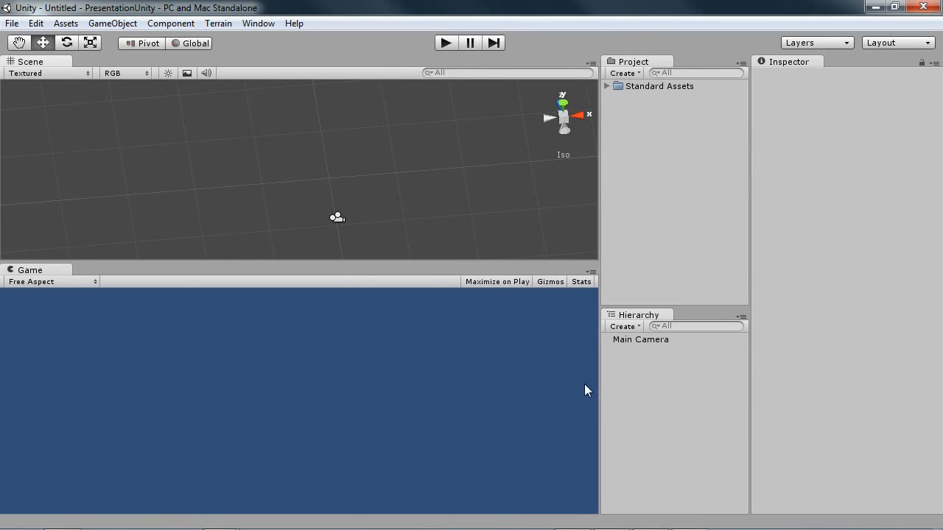
pyautogui.click(257, 24)
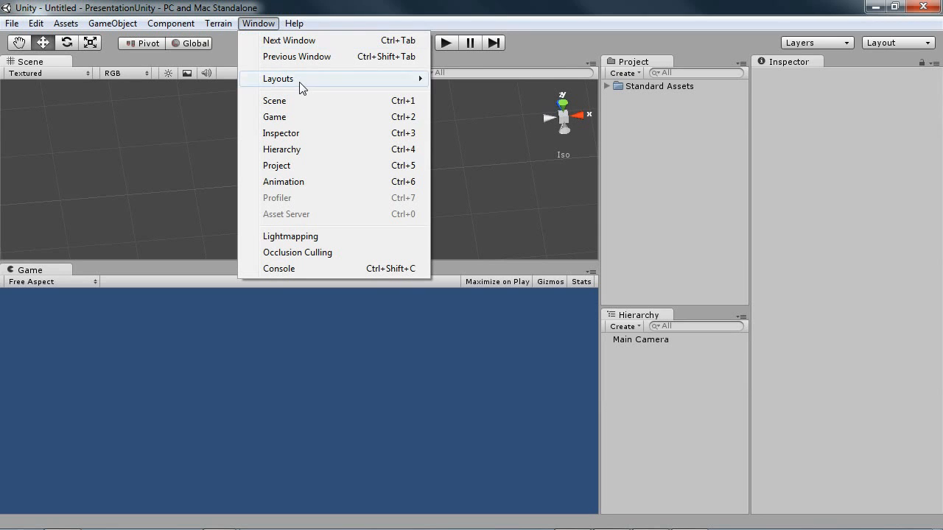
pyautogui.moveTo(300, 87)
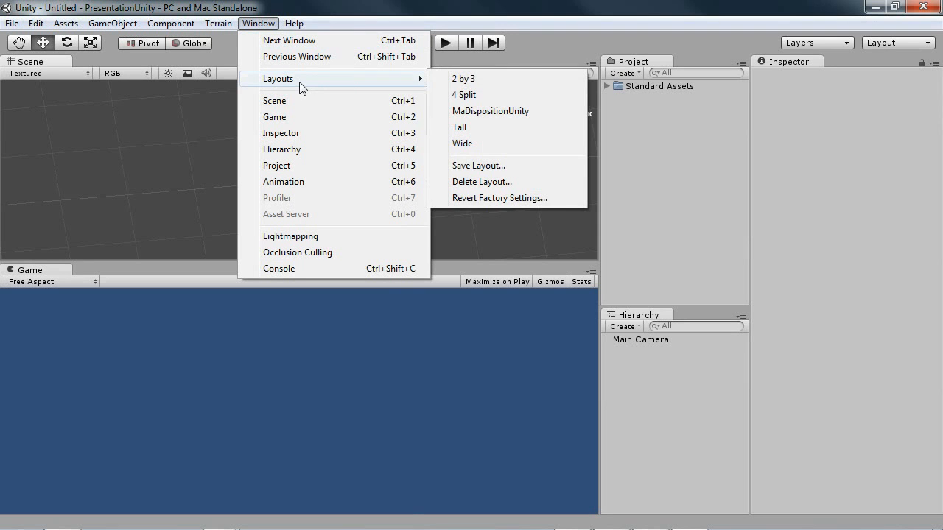
pyautogui.click(472, 82)
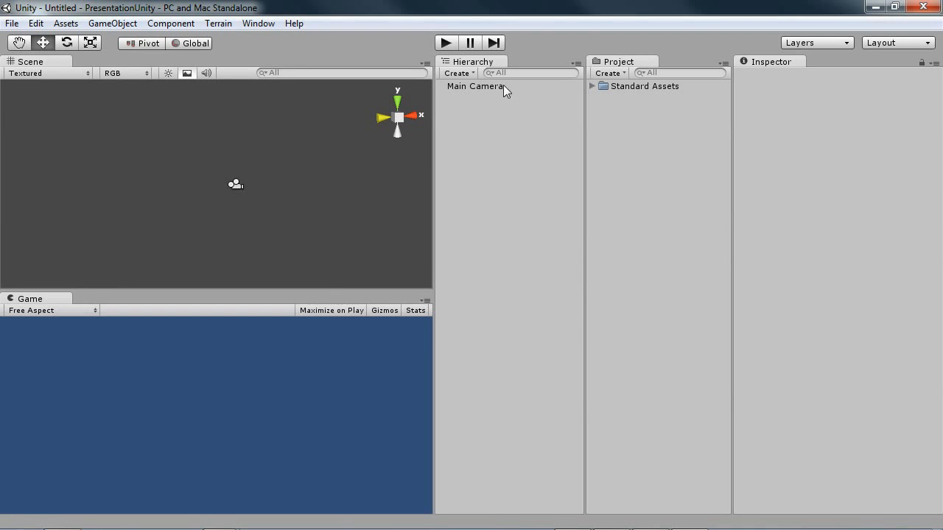
# Dock the Hierarchy below the Project view, adjust the sizes of the surrounding views, and enable Maximize on Play for the Game view.
pyautogui.click(468, 65)
pyautogui.moveTo(468, 65); pyautogui.dragTo(675, 480)
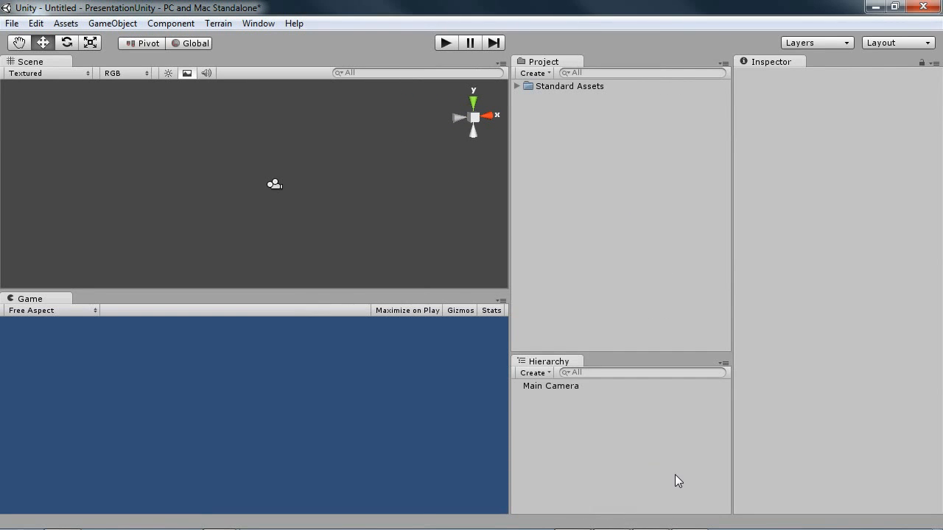
pyautogui.moveTo(506, 239); pyautogui.dragTo(601, 239)
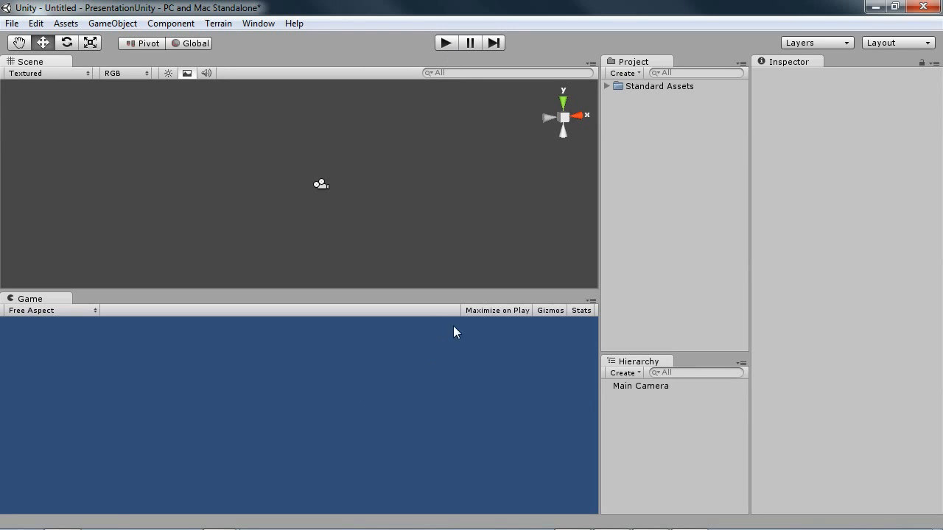
pyautogui.click(483, 312)
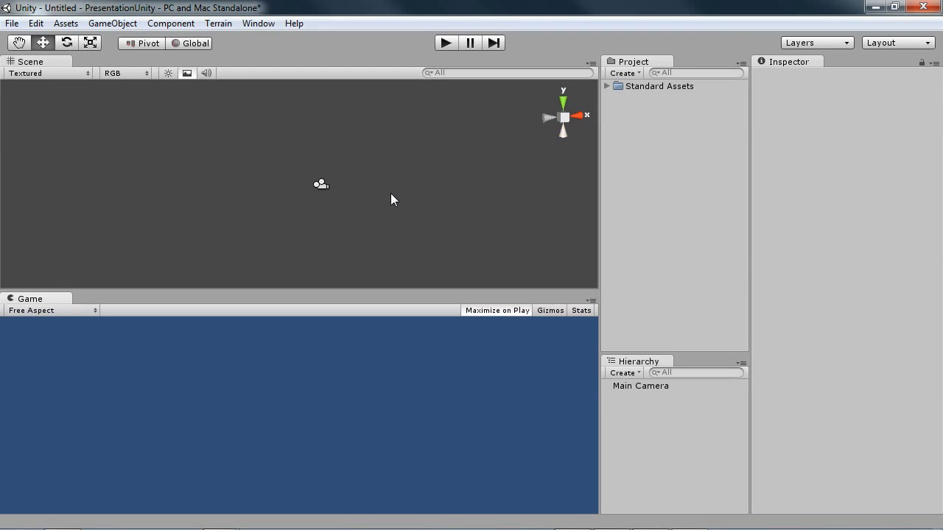
pyautogui.moveTo(690, 355); pyautogui.dragTo(691, 301)
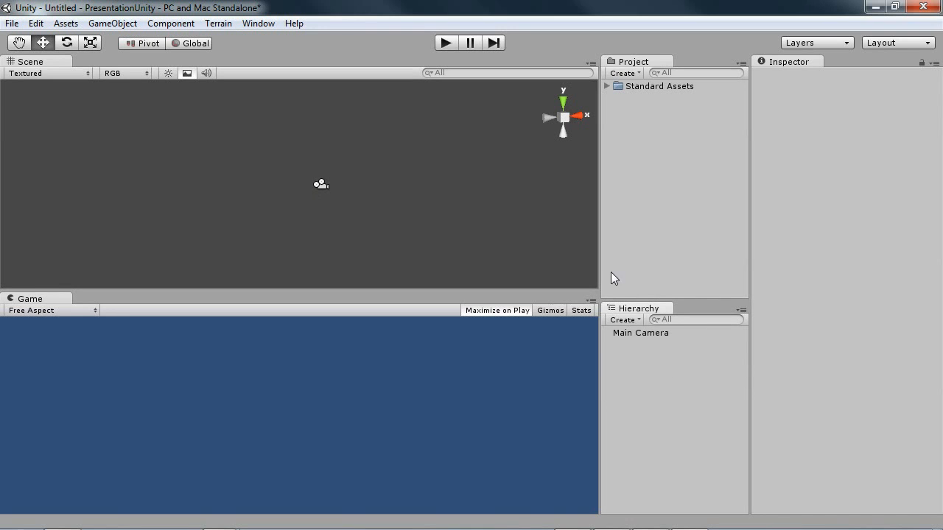
# Select the Main Camera and examine its components and settings, including Transform, Camera and Audio Listener.
pyautogui.click(637, 333)
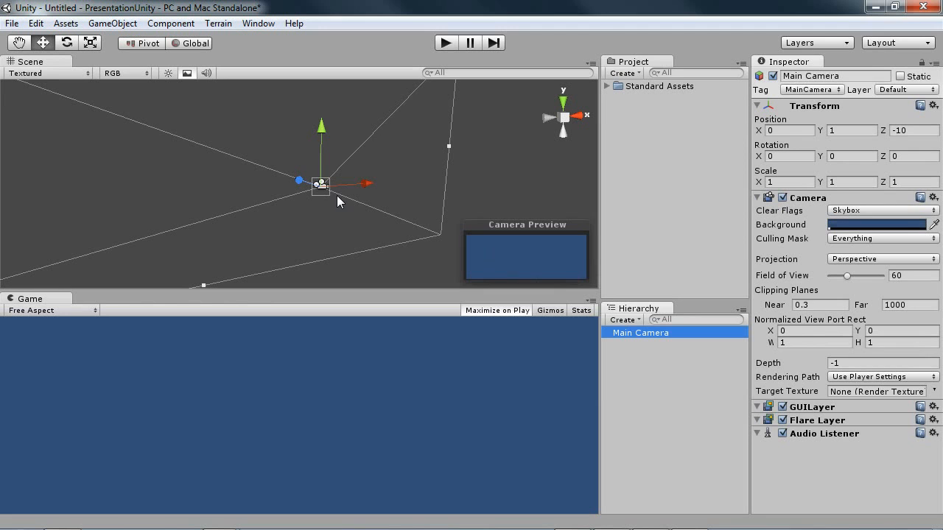
pyautogui.click(660, 361)
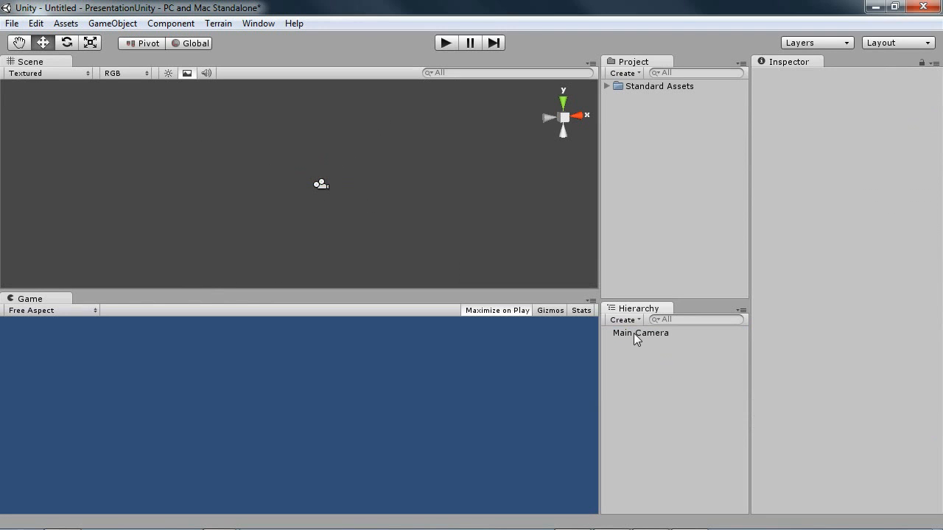
pyautogui.click(636, 335)
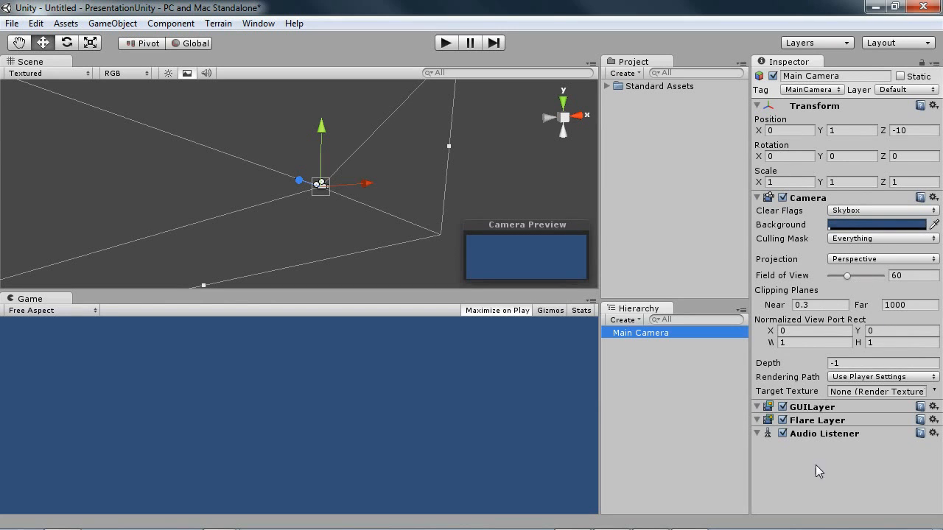
pyautogui.click(600, 241)
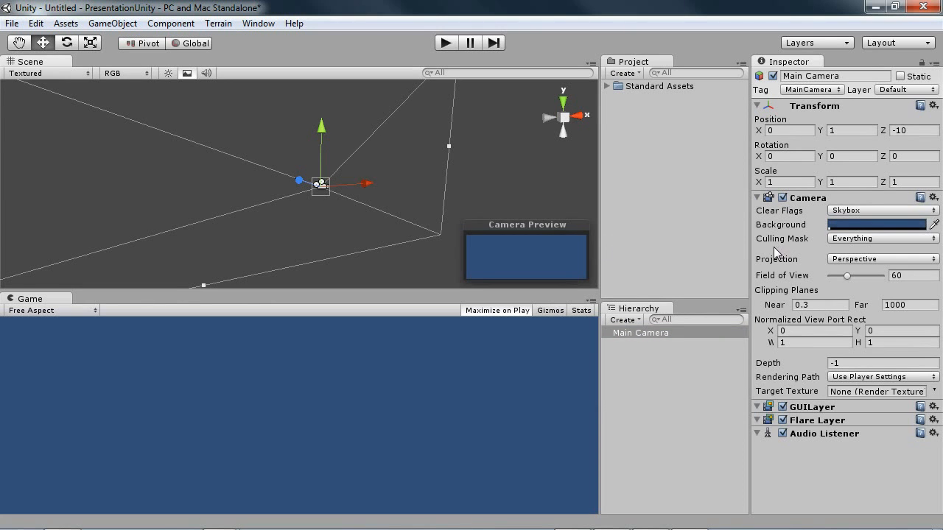
# Create a cube and place it in the camera's view at about X -1.78, Y -0.71, Z -2.99.
pyautogui.keyDown('alt'); pyautogui.moveTo(444, 165); pyautogui.dragTo(425, 186); pyautogui.keyUp('alt')
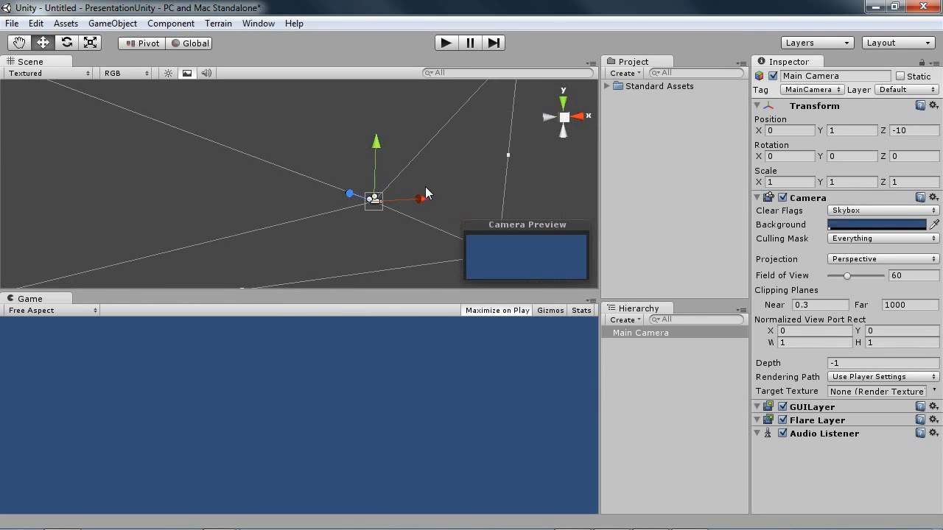
pyautogui.click(112, 23)
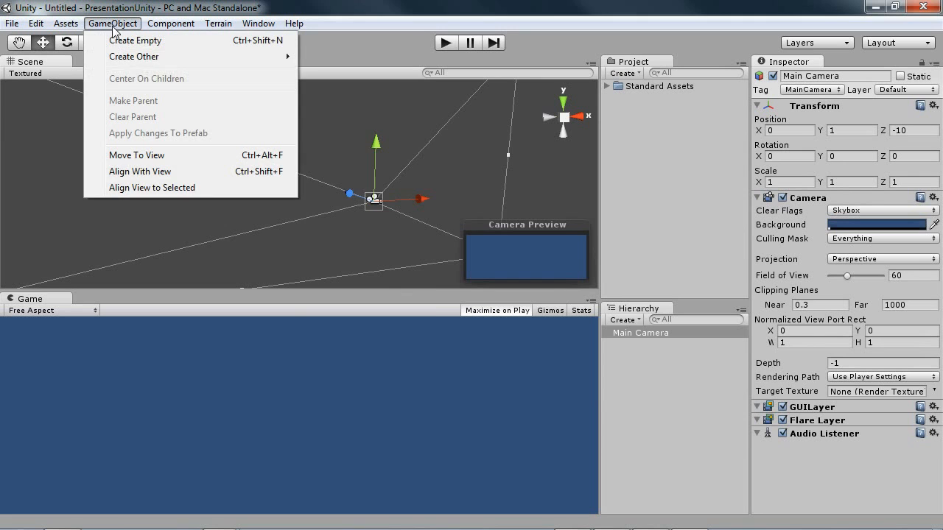
pyautogui.moveTo(147, 57)
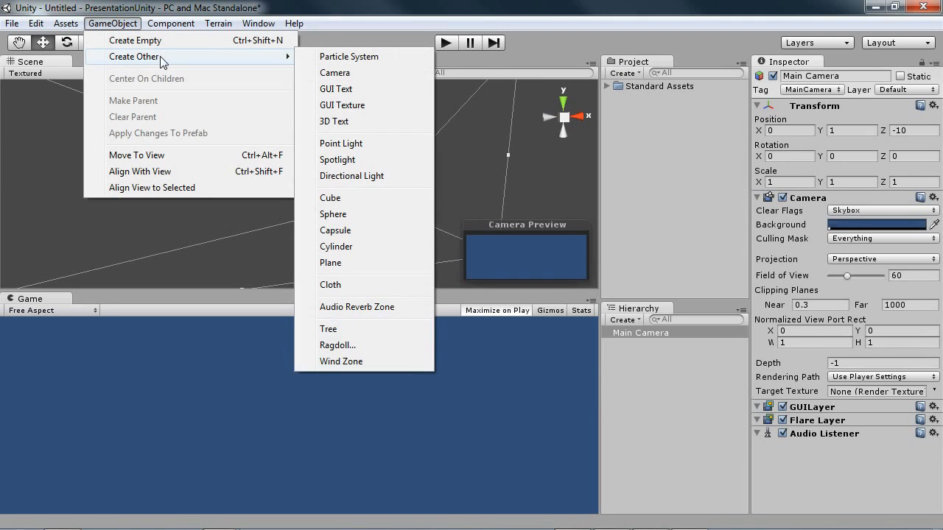
pyautogui.click(362, 199)
pyautogui.moveTo(354, 186); pyautogui.dragTo(385, 188)
pyautogui.moveTo(317, 180); pyautogui.dragTo(351, 151)
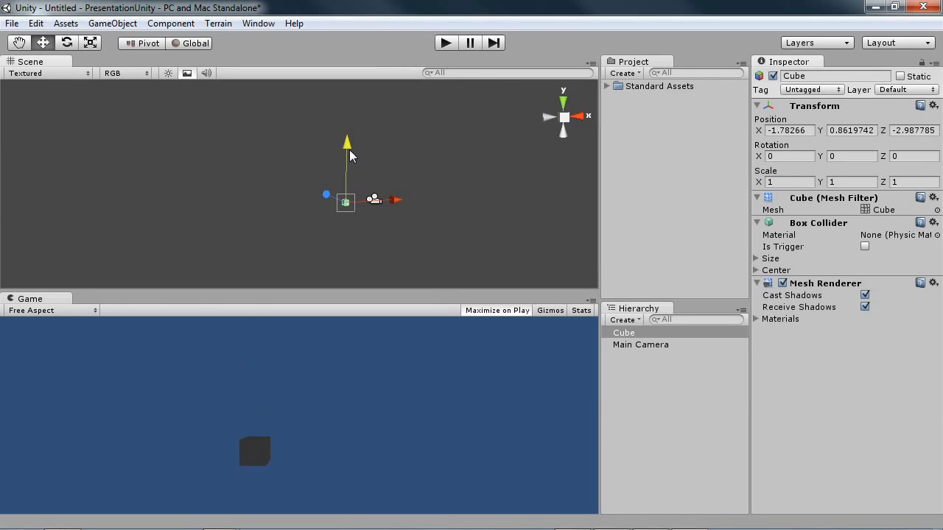
# Rotate the cube about 12.4 degrees around X and move it to about Y -0.86, Z -3.02.
pyautogui.click(68, 42)
pyautogui.moveTo(383, 209); pyautogui.dragTo(381, 177)
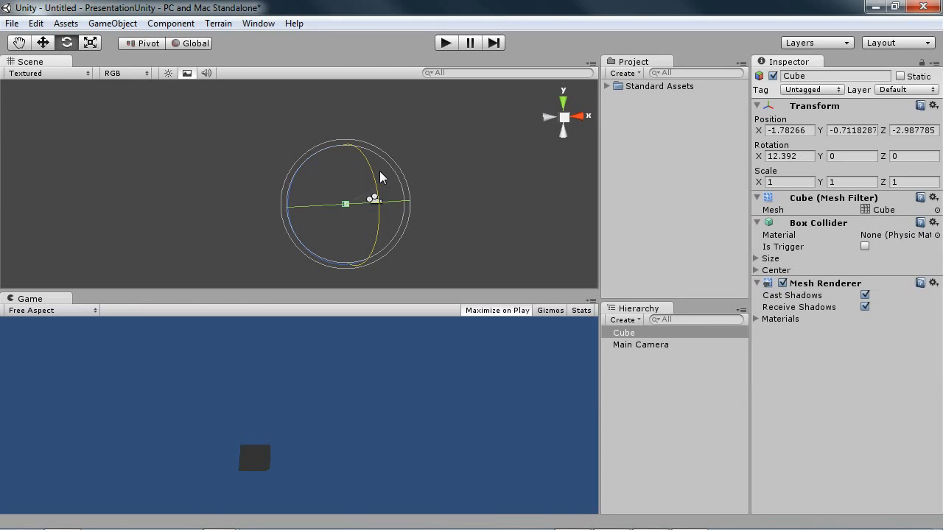
pyautogui.press('w')
pyautogui.moveTo(345, 190); pyautogui.dragTo(345, 190)
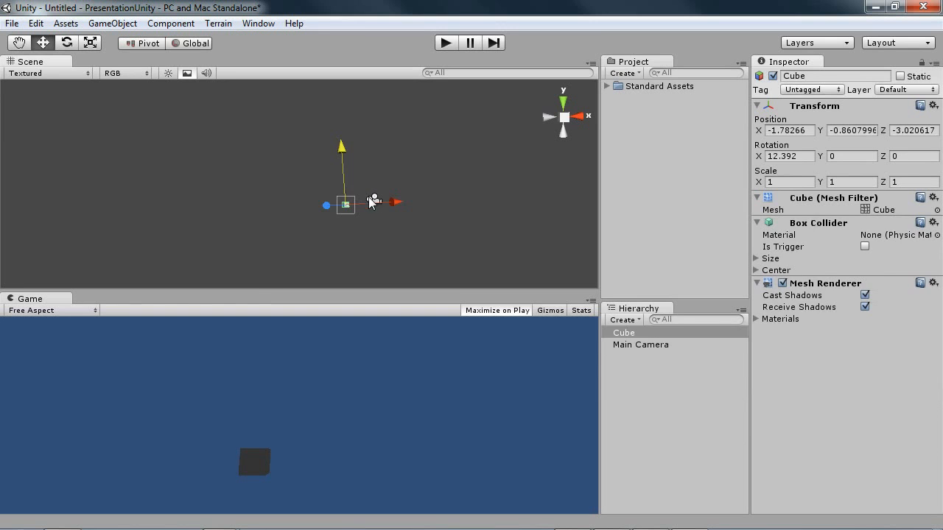
# Move the Main Camera to about Y 2.48, Z -9.82 and tilt it to an X rotation of about 15.3 degrees.
pyautogui.click(374, 200)
pyautogui.click(67, 43)
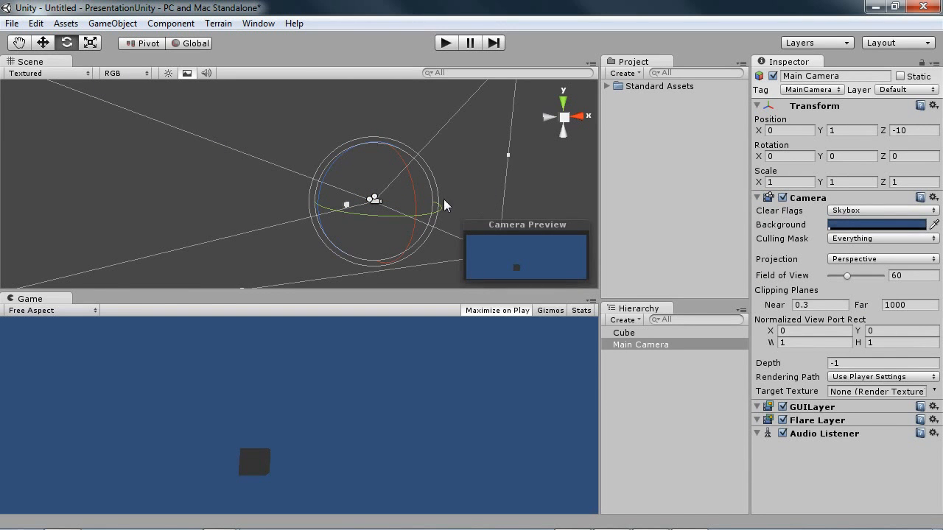
pyautogui.moveTo(415, 204); pyautogui.dragTo(374, 154)
pyautogui.click(43, 43)
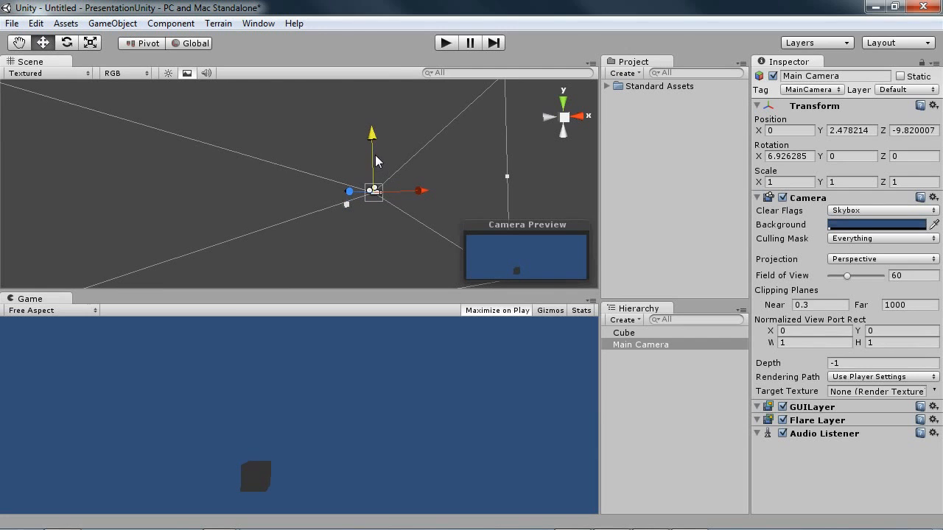
pyautogui.click(67, 43)
pyautogui.moveTo(416, 187); pyautogui.dragTo(418, 163)
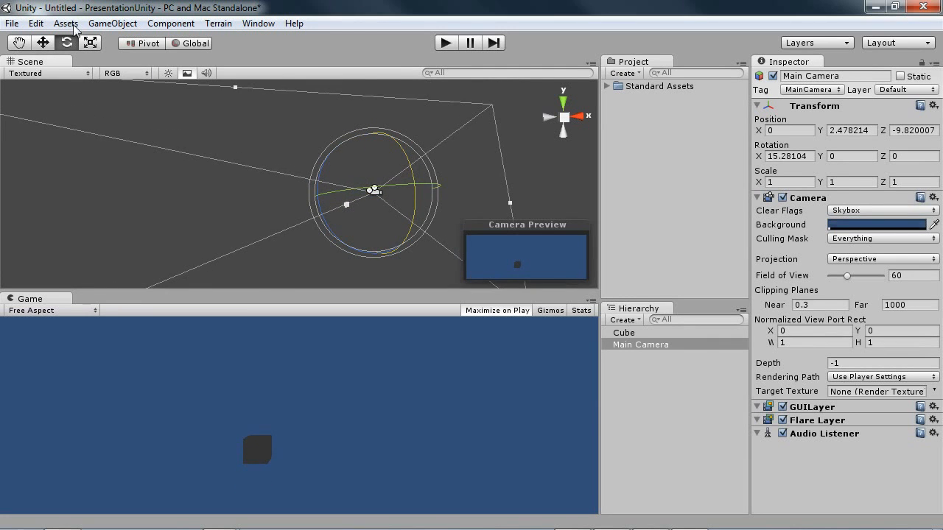
# Create a directional light and rotate it to about X 14.6, Y -12.5, Z -2.4 degrees.
pyautogui.click(112, 23)
pyautogui.moveTo(156, 60)
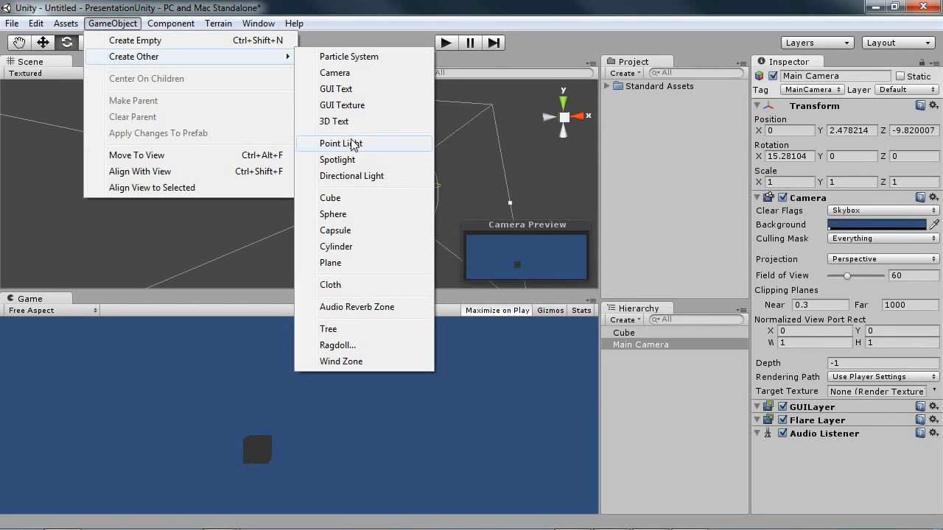
pyautogui.click(352, 178)
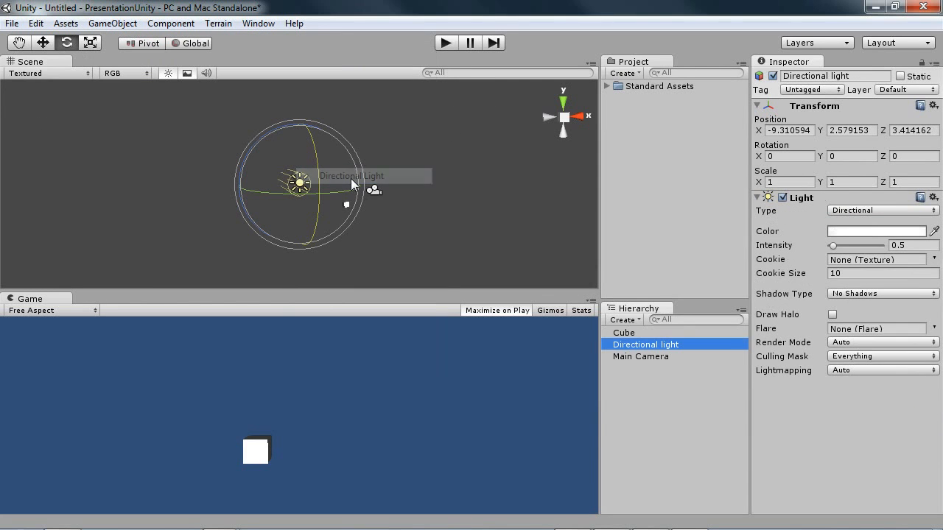
pyautogui.moveTo(320, 180)
pyautogui.mouseDown()
pyautogui.moveTo(315, 166)
pyautogui.moveTo(338, 177)
pyautogui.moveTo(329, 184)
pyautogui.mouseUp()
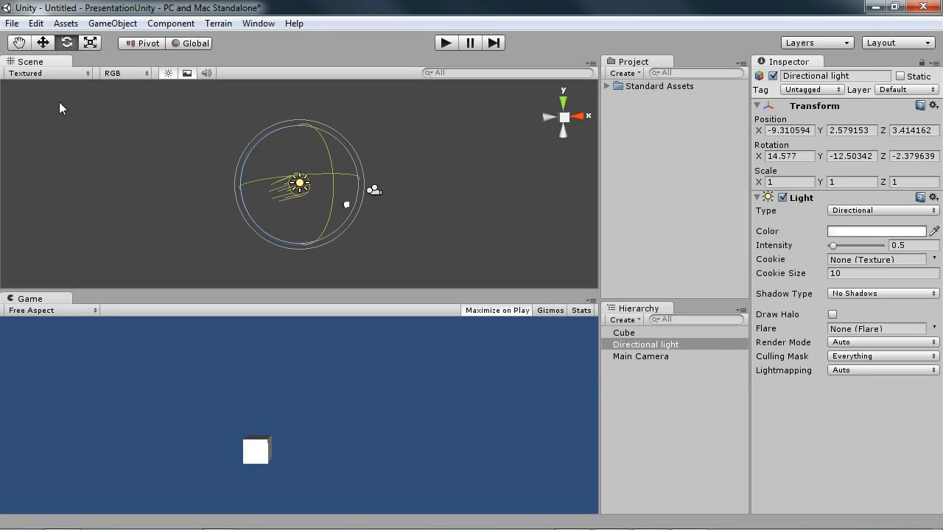
# Move the cube up and closer to the camera, to about Y 1.22, Z -5.65.
pyautogui.click(43, 43)
pyautogui.click(347, 205)
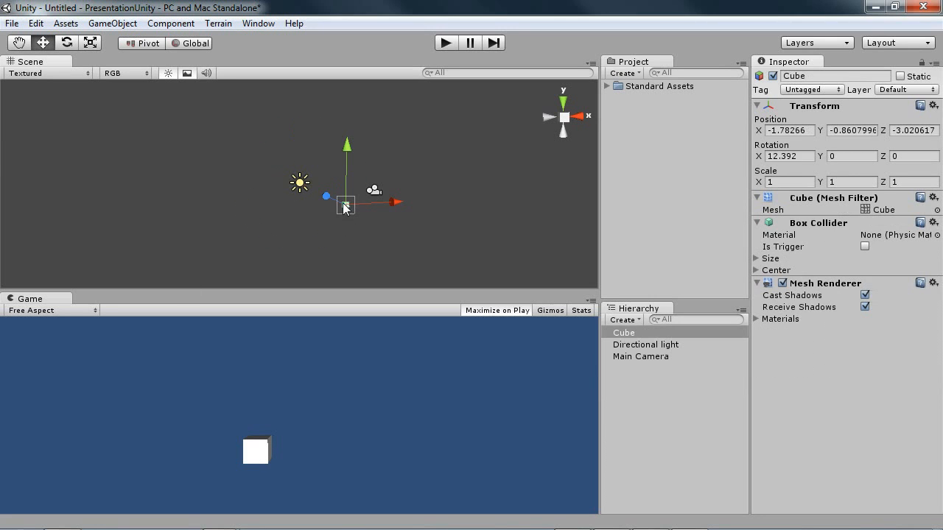
pyautogui.moveTo(331, 202); pyautogui.dragTo(345, 193)
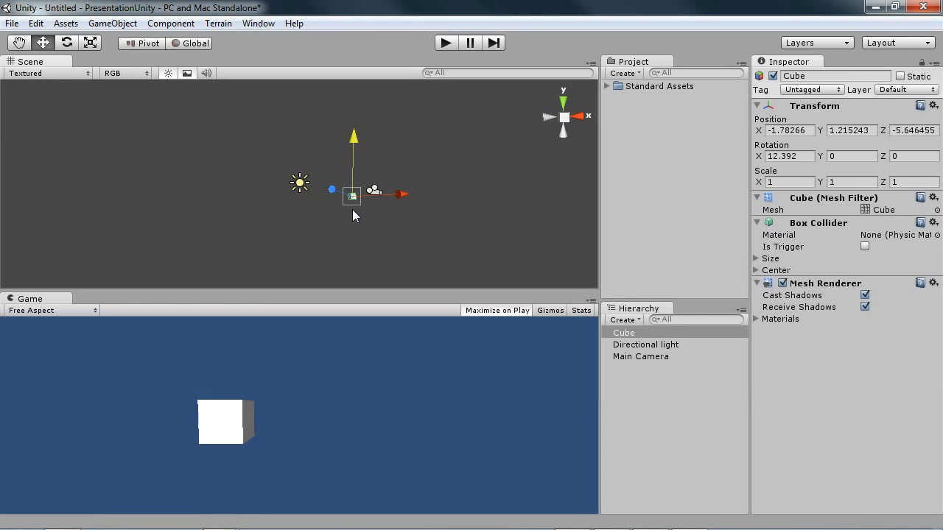
# Explore the Scene view by panning and zooming, framing the selected cube, and orbiting around it.
pyautogui.click(18, 43)
pyautogui.moveTo(340, 176); pyautogui.dragTo(264, 178)
pyautogui.scroll(5, 292, 198)
pyautogui.scroll(-3, 289, 195)
pyautogui.scroll(-5, 290, 183)
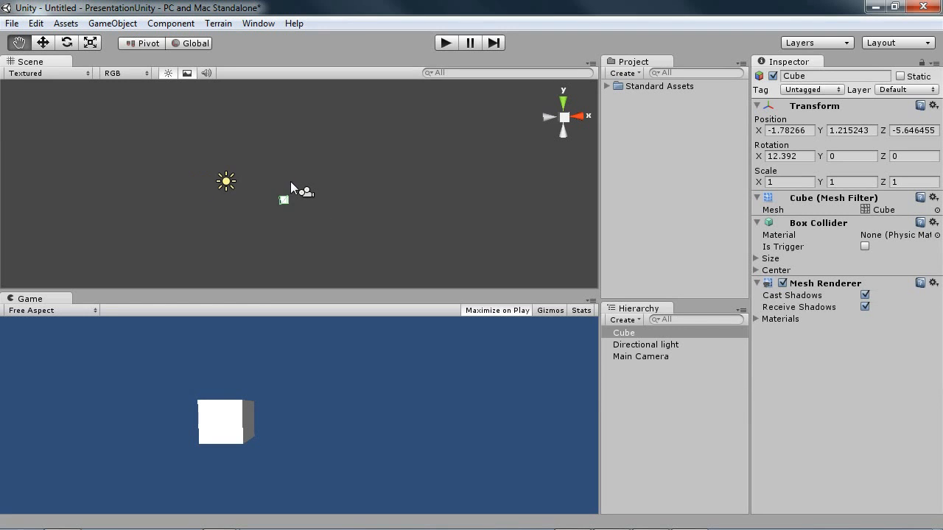
pyautogui.click(48, 44)
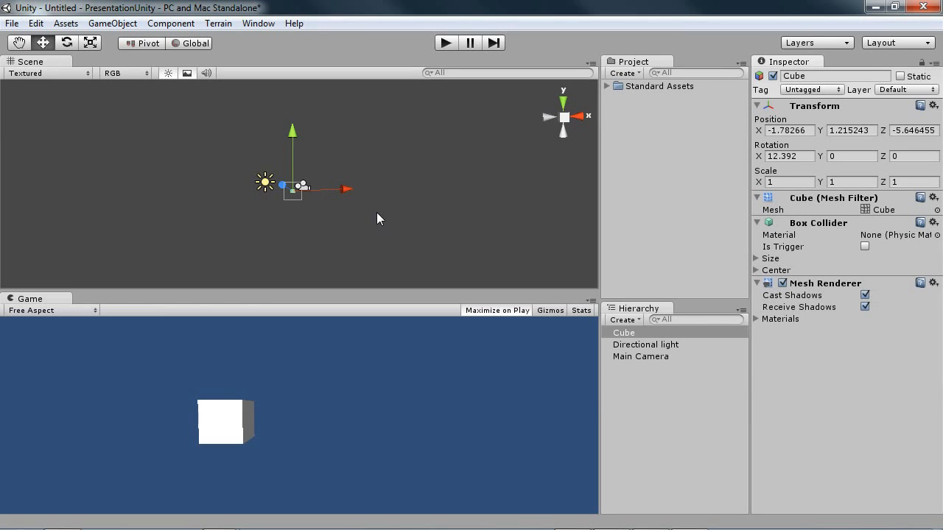
pyautogui.press('f')
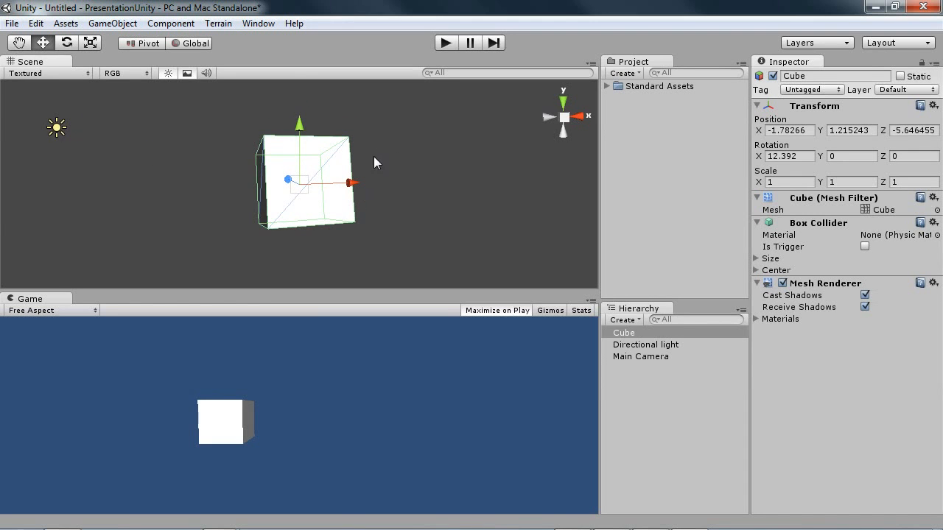
pyautogui.moveTo(376, 150); pyautogui.dragTo(380, 105, button='middle')
# View the cube from the right side and set its X rotation to 0.
pyautogui.click(563, 118)
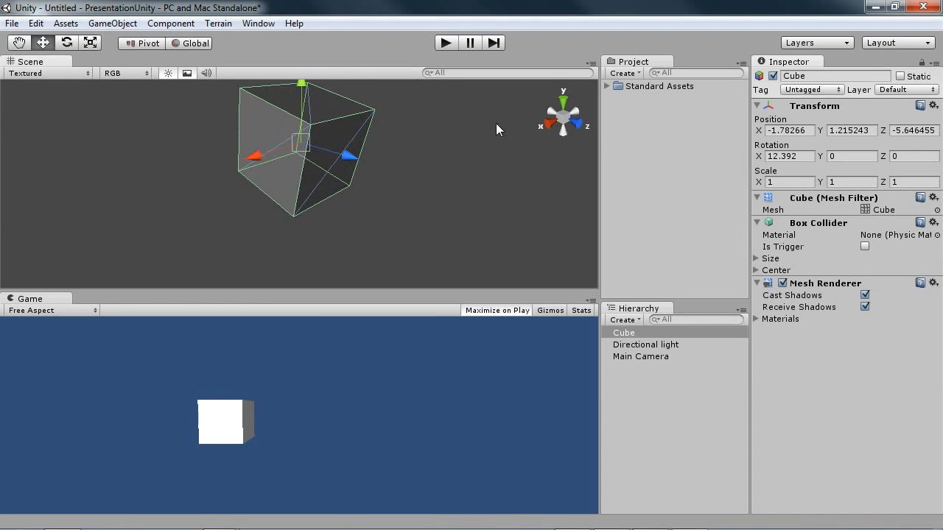
pyautogui.click(576, 119)
pyautogui.click(577, 119)
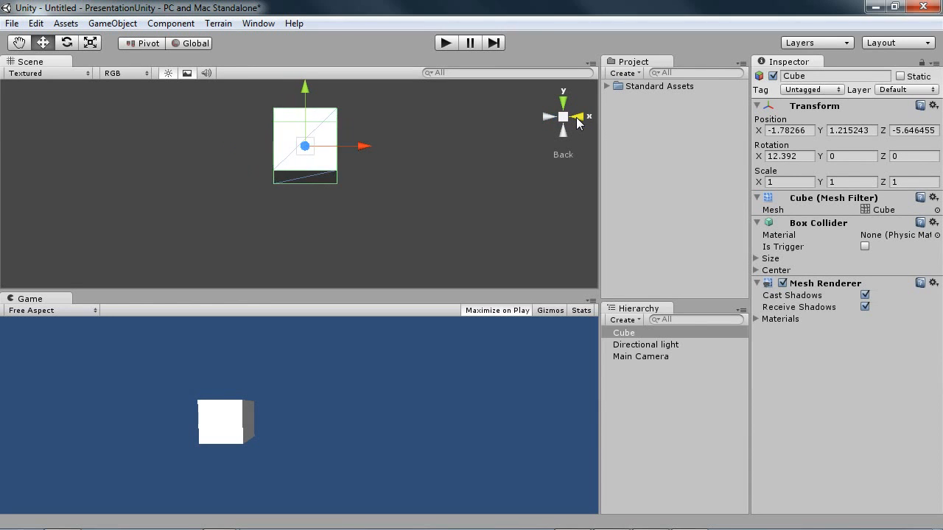
pyautogui.click(788, 156)
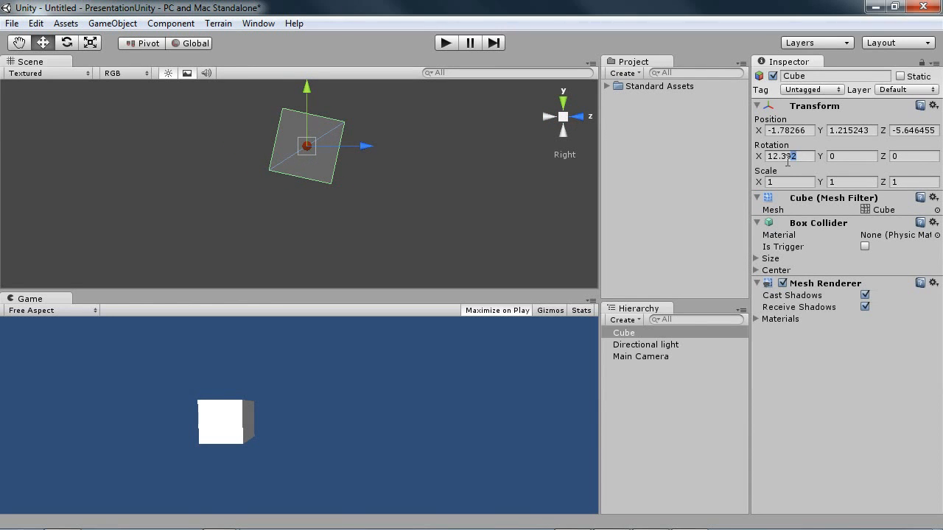
pyautogui.write('0')
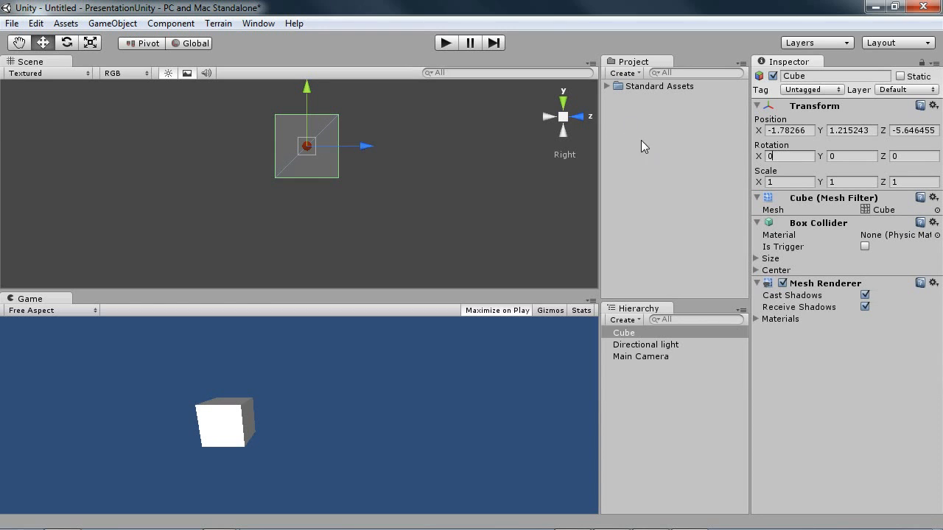
# Examine the cube from the back and top views, and return to an orbited perspective view.
pyautogui.click(550, 116)
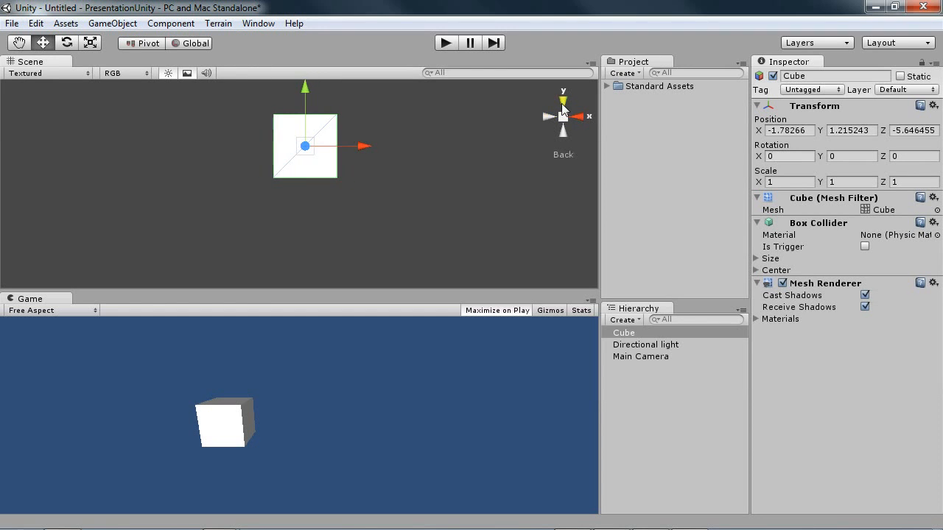
pyautogui.click(564, 105)
pyautogui.click(564, 106)
pyautogui.click(564, 105)
pyautogui.click(564, 106)
pyautogui.click(564, 116)
pyautogui.keyDown('alt'); pyautogui.moveTo(387, 189); pyautogui.dragTo(358, 204); pyautogui.keyUp('alt')
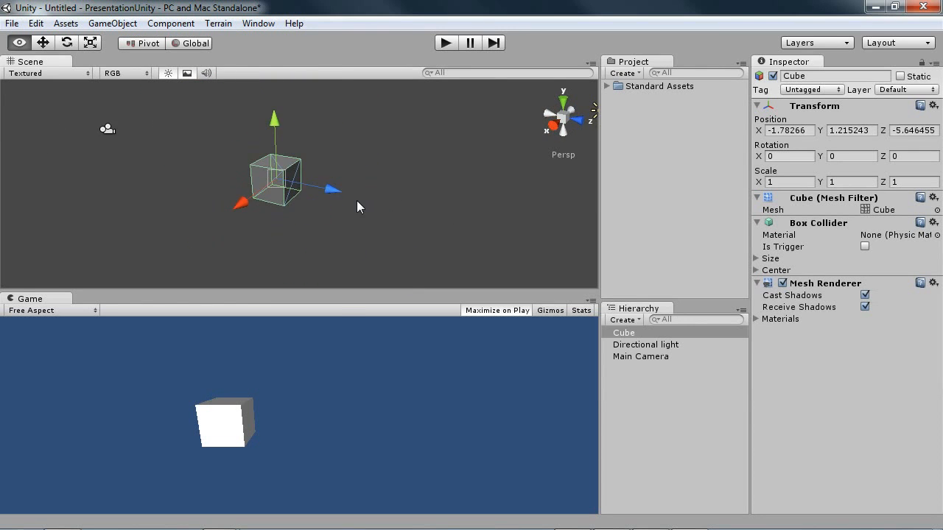
# Try rotating the cube with the Rotate tool and undo the rotation.
pyautogui.click(70, 44)
pyautogui.moveTo(241, 173); pyautogui.dragTo(292, 196)
pyautogui.hotkey('ctrl', 'z')
# Try stretching the cube along Z to a scale of about 4.64 and undo it.
pyautogui.click(90, 42)
pyautogui.moveTo(305, 186); pyautogui.dragTo(475, 250)
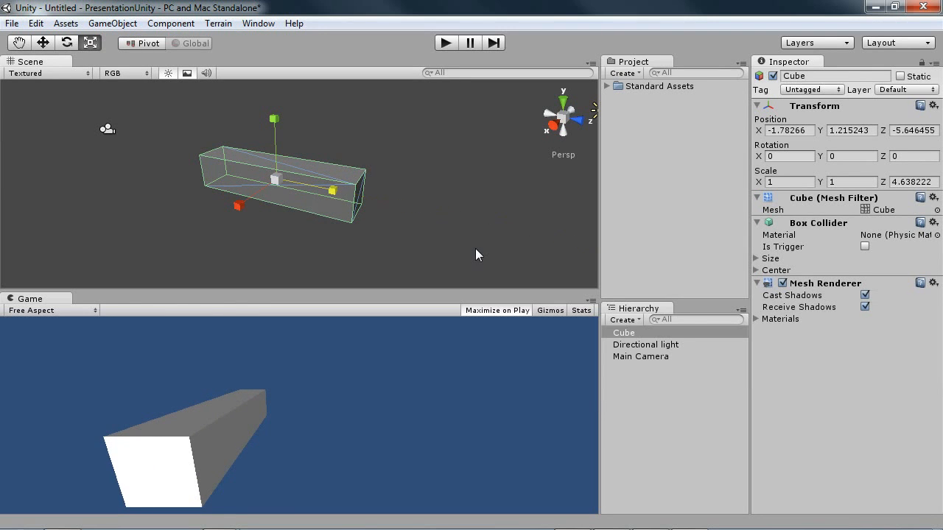
pyautogui.hotkey('ctrl', 'z')
# Try scaling the cube uniformly to about 3.71 on all axes and undo the scaling.
pyautogui.moveTo(275, 179); pyautogui.dragTo(465, 129)
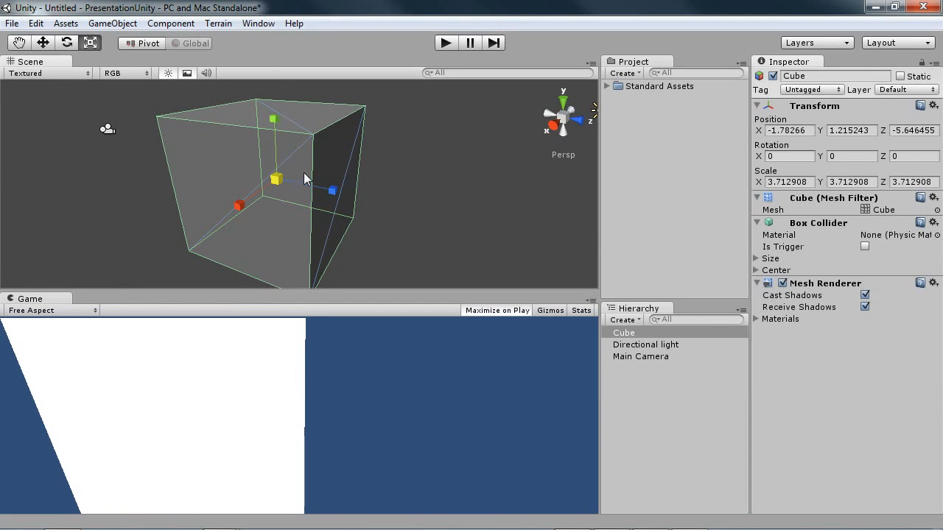
pyautogui.hotkey('ctrl', 's')
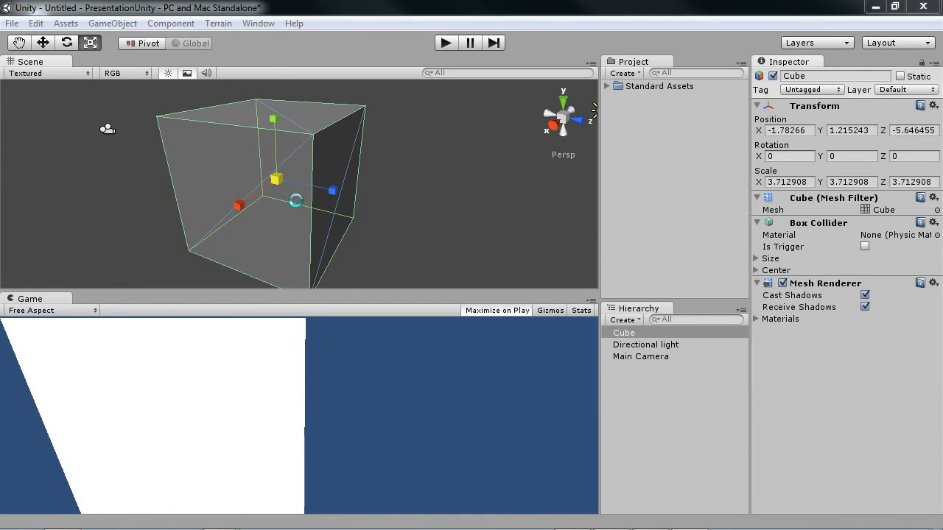
pyautogui.click(558, 362)
pyautogui.hotkey('ctrl', 'z')
pyautogui.hotkey('ctrl', 'z')
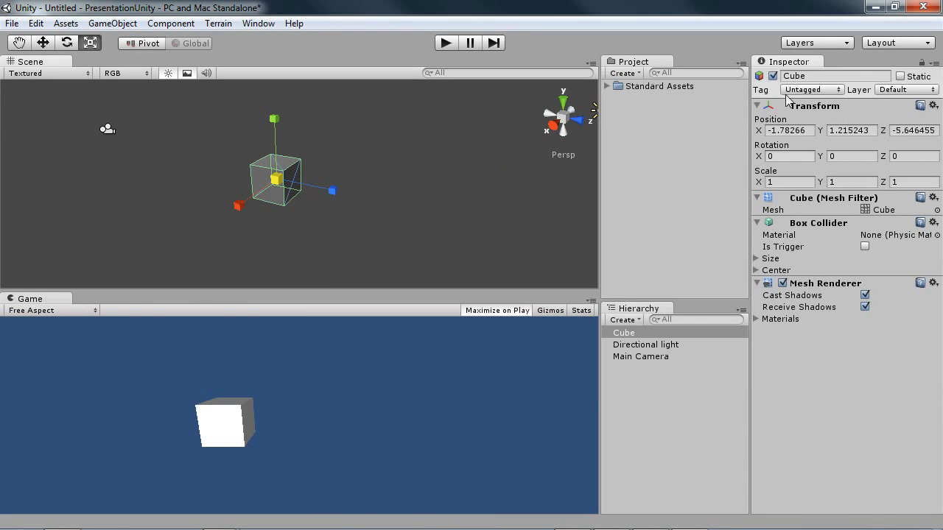
# Set the cube's scale to 2 on the X, Y and Z axes.
pyautogui.click(781, 182)
pyautogui.write('2')
pyautogui.click(833, 182)
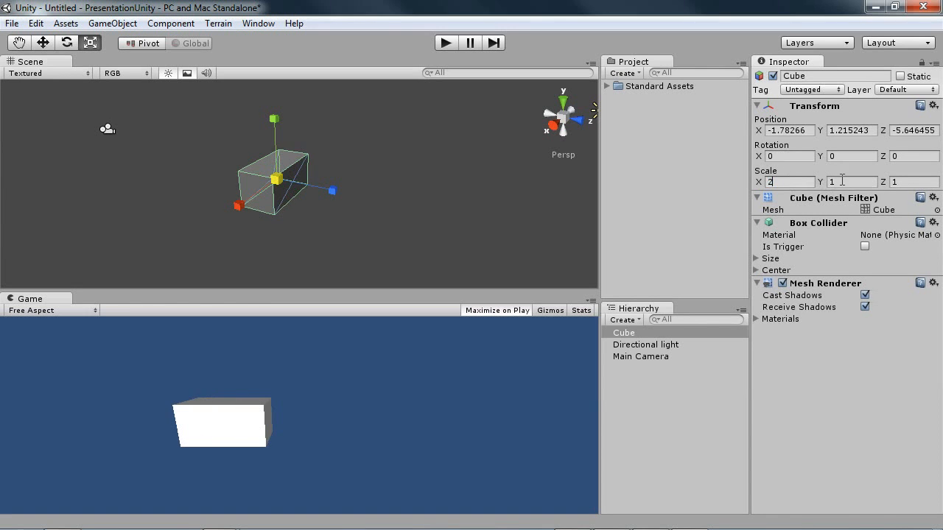
pyautogui.write('2')
pyautogui.click(917, 182)
pyautogui.write('2')
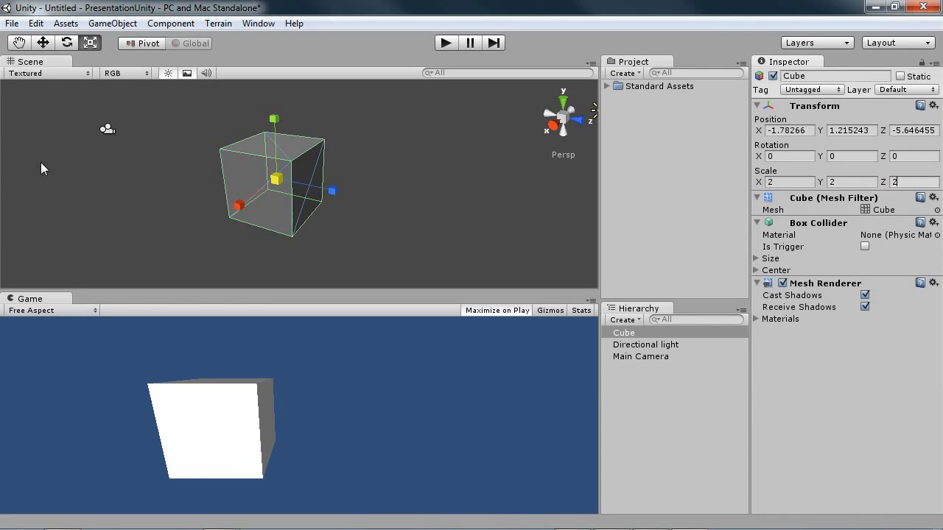
# Move the cube with the Move tool to about X -2.99, Z -5.44 and deselect it.
pyautogui.click(44, 42)
pyautogui.moveTo(243, 204); pyautogui.dragTo(351, 199)
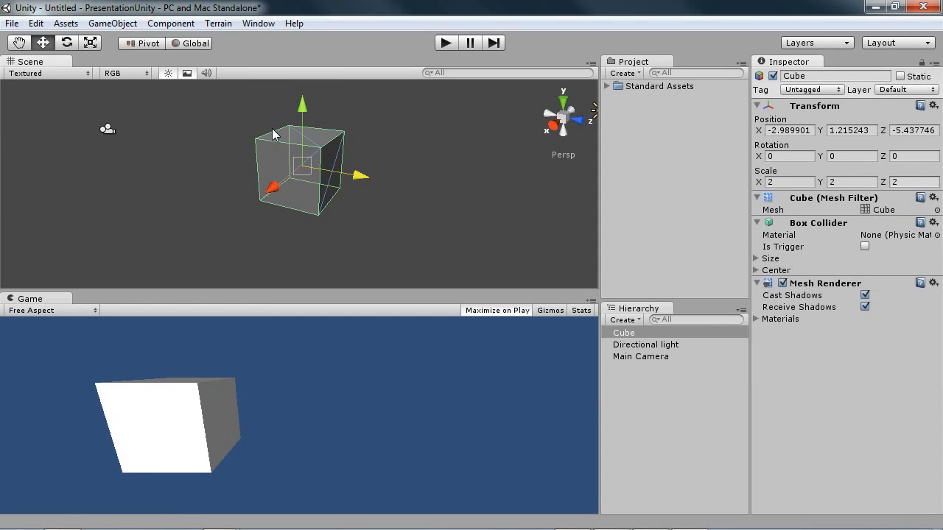
pyautogui.click(311, 256)
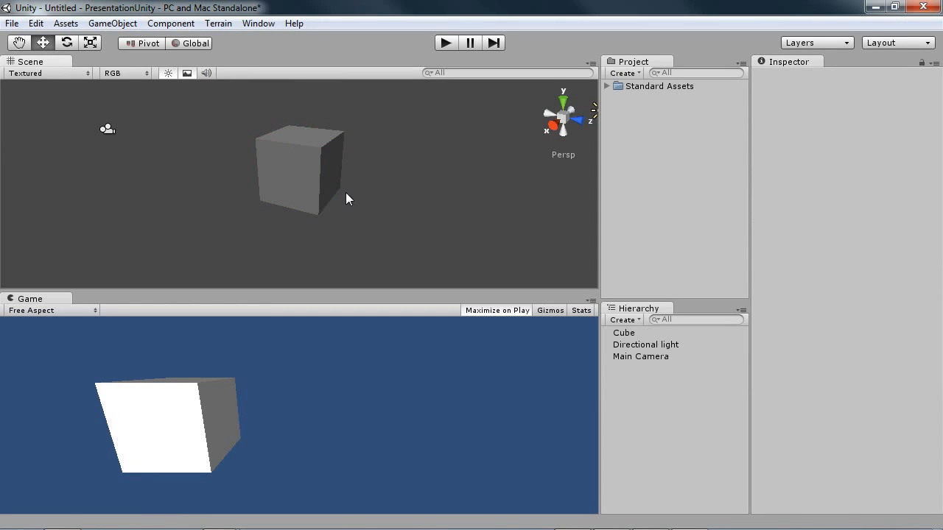
pyautogui.keyDown('alt'); pyautogui.moveTo(388, 267); pyautogui.dragTo(362, 233); pyautogui.keyUp('alt')
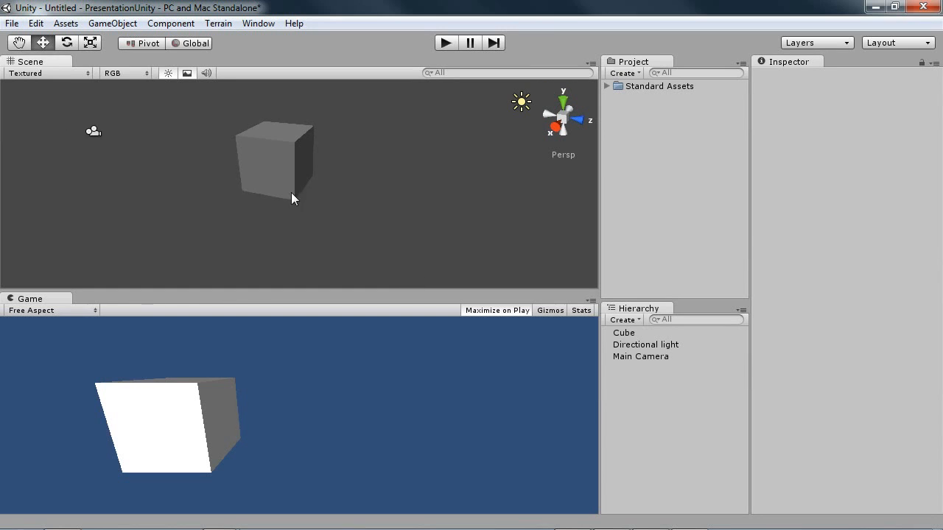
pyautogui.click(107, 24)
pyautogui.moveTo(129, 57)
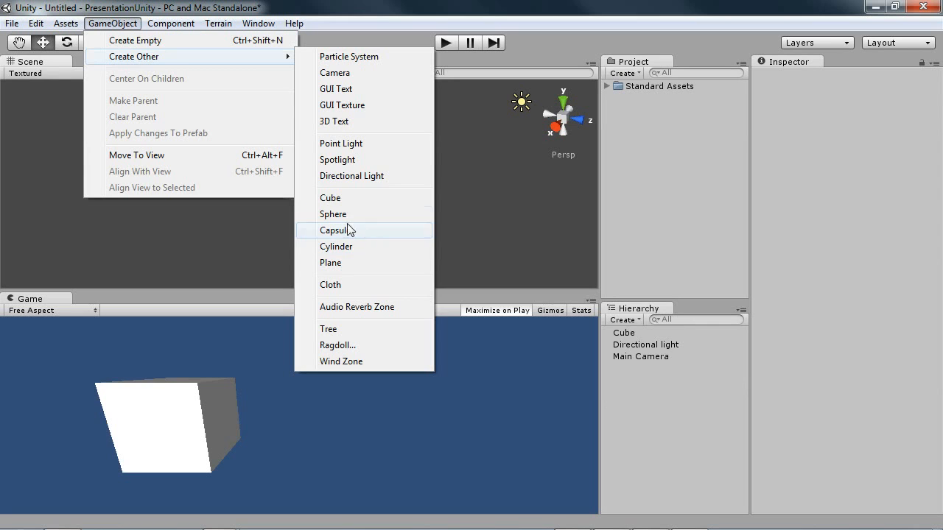
pyautogui.click(488, 197)
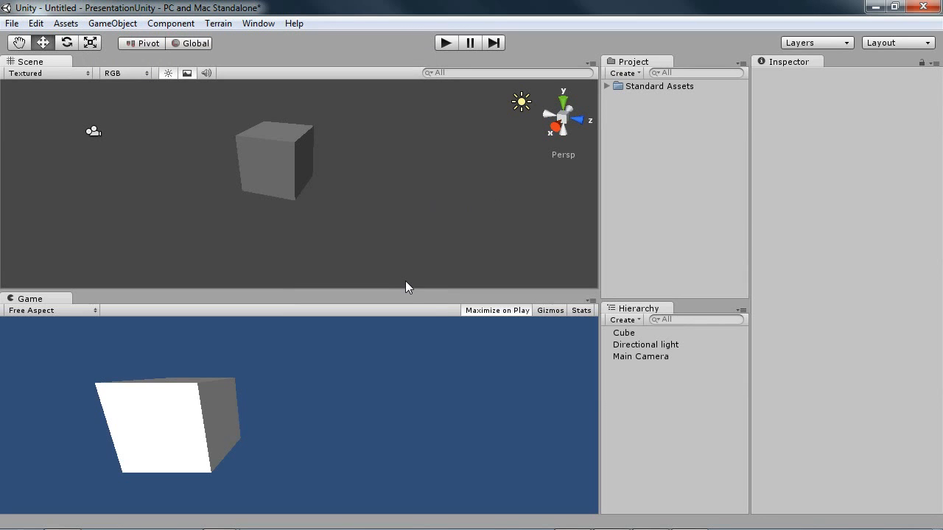
# Make the Scene view slightly taller against the Game view and orbit around the cube.
pyautogui.moveTo(407, 287); pyautogui.dragTo(414, 296)
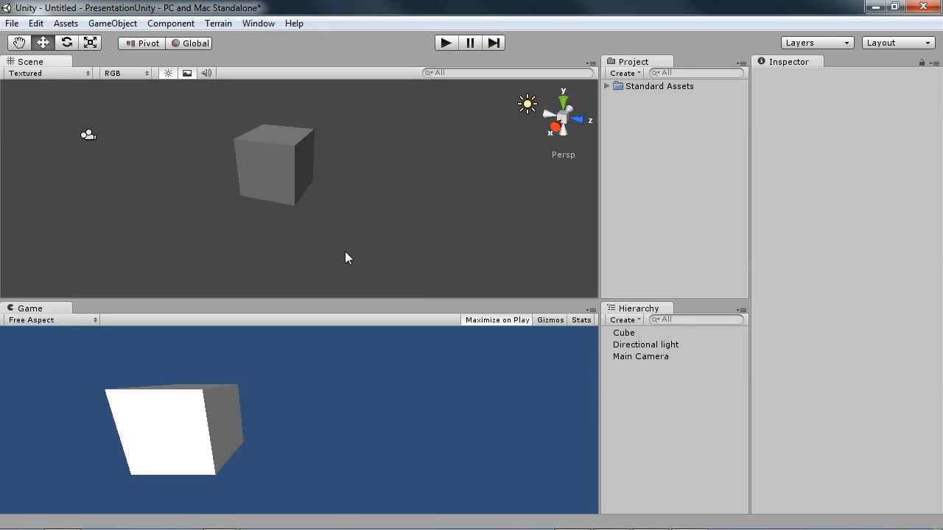
pyautogui.keyDown('alt'); pyautogui.moveTo(348, 250); pyautogui.dragTo(297, 168); pyautogui.keyUp('alt')
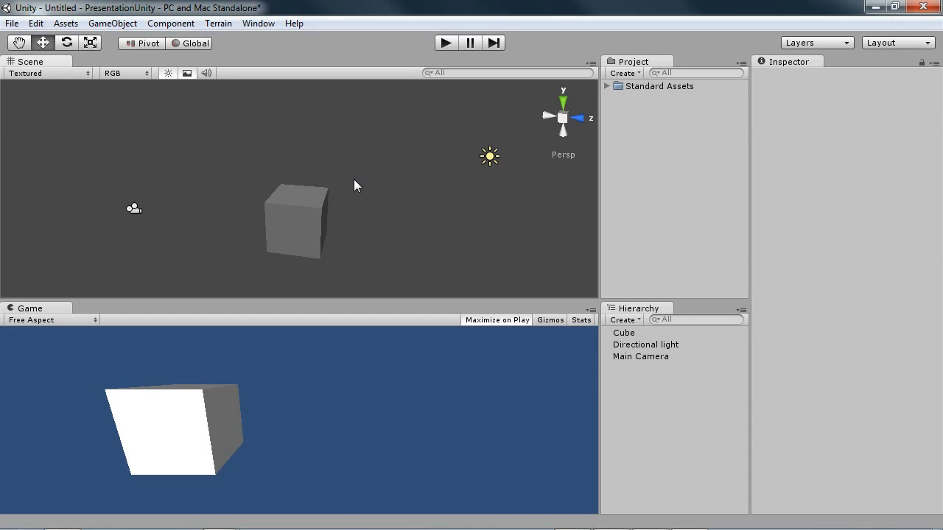
pyautogui.keyDown('alt'); pyautogui.moveTo(354, 185); pyautogui.dragTo(275, 185); pyautogui.keyUp('alt')
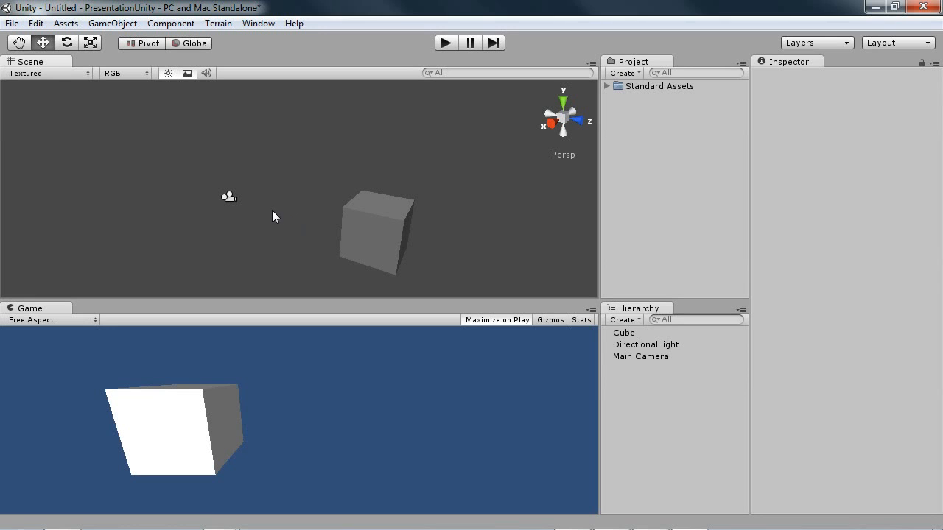
pyautogui.click(111, 23)
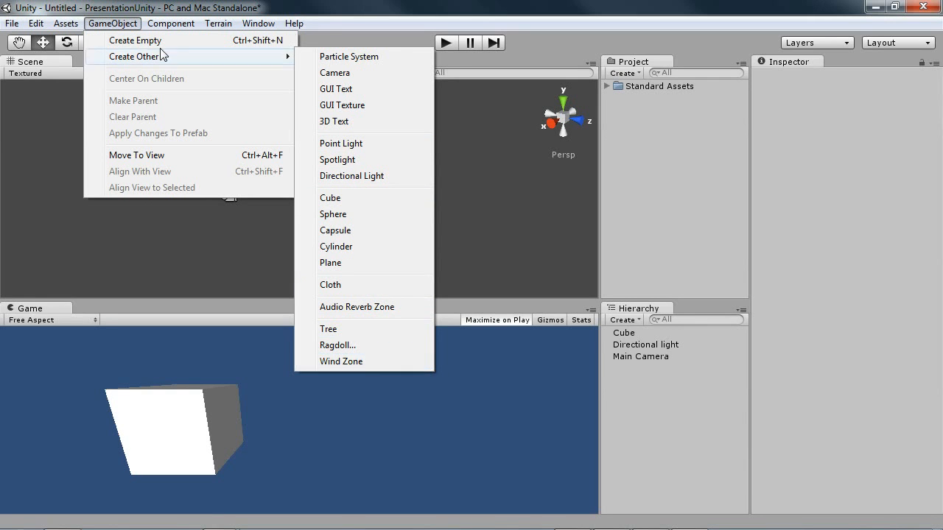
pyautogui.moveTo(162, 26)
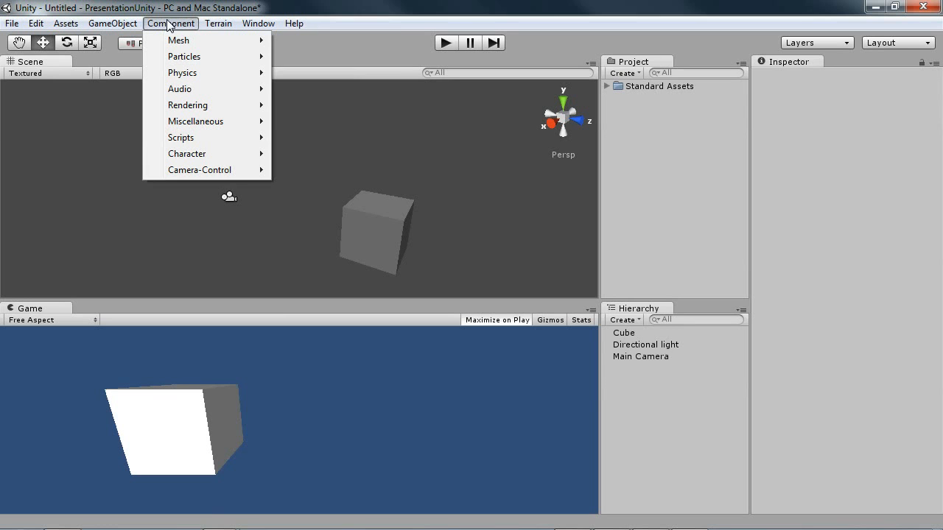
pyautogui.moveTo(208, 65)
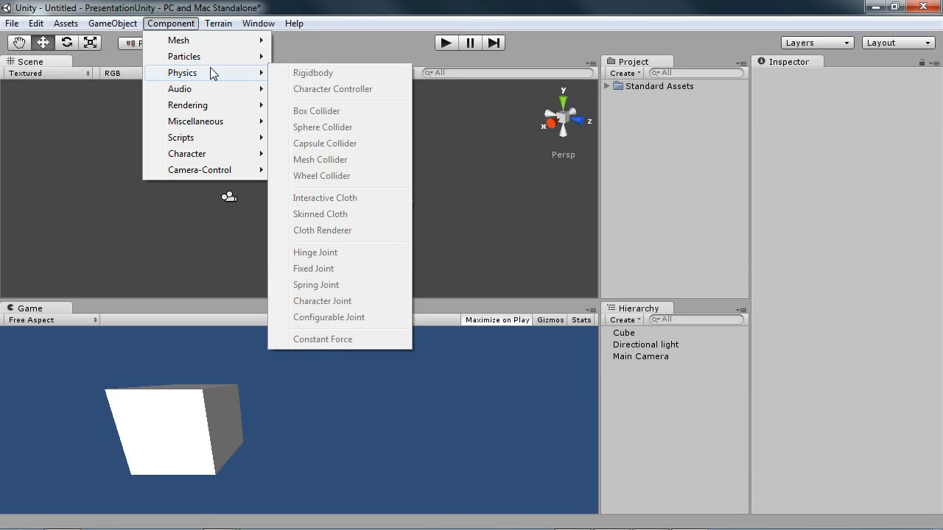
pyautogui.click(514, 199)
# Select the cube, run the scene in Play mode to check its behaviour without physics, and stop playback.
pyautogui.click(381, 228)
pyautogui.keyDown('alt'); pyautogui.moveTo(413, 207); pyautogui.dragTo(428, 180); pyautogui.keyUp('alt')
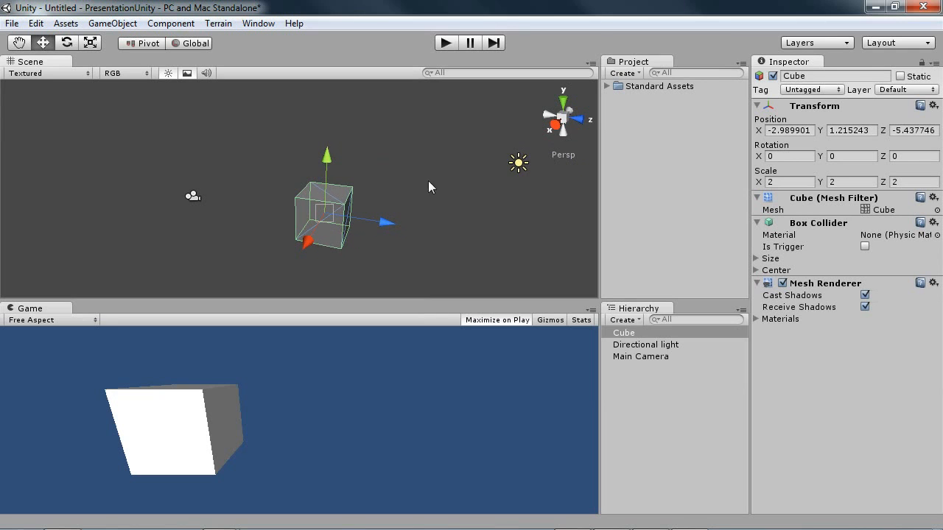
pyautogui.click(445, 45)
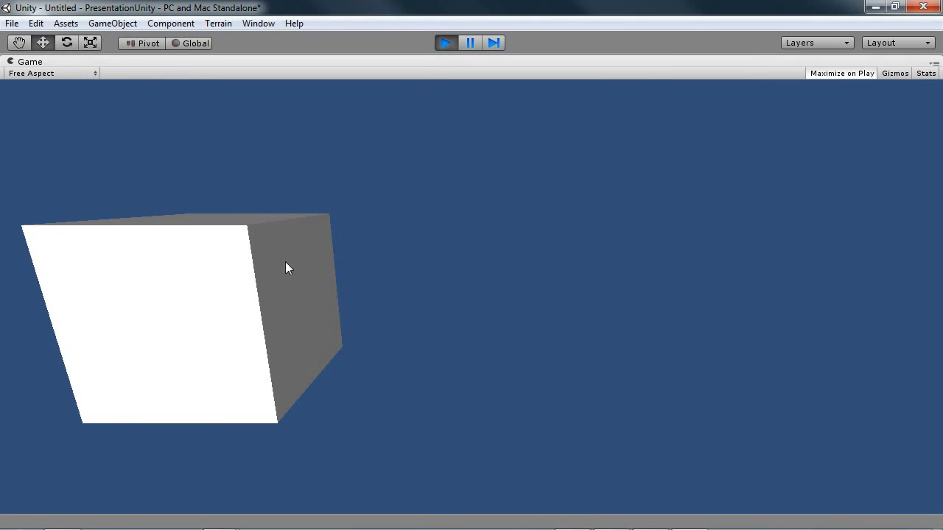
pyautogui.click(445, 42)
# Move the cube to about X -3.74, Y 2.00, Z 2.06 and add a Rigidbody component to it.
pyautogui.moveTo(314, 215); pyautogui.dragTo(326, 230)
pyautogui.moveTo(410, 220); pyautogui.dragTo(542, 175)
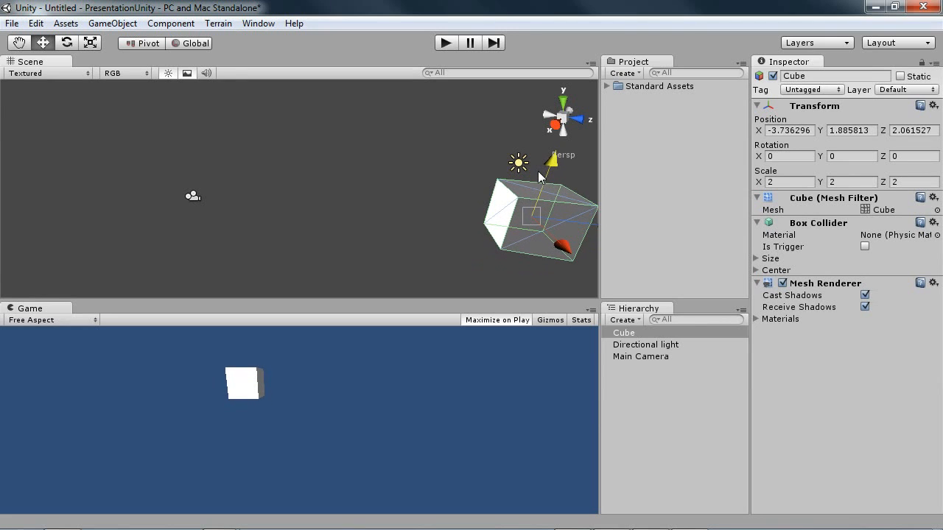
pyautogui.click(170, 24)
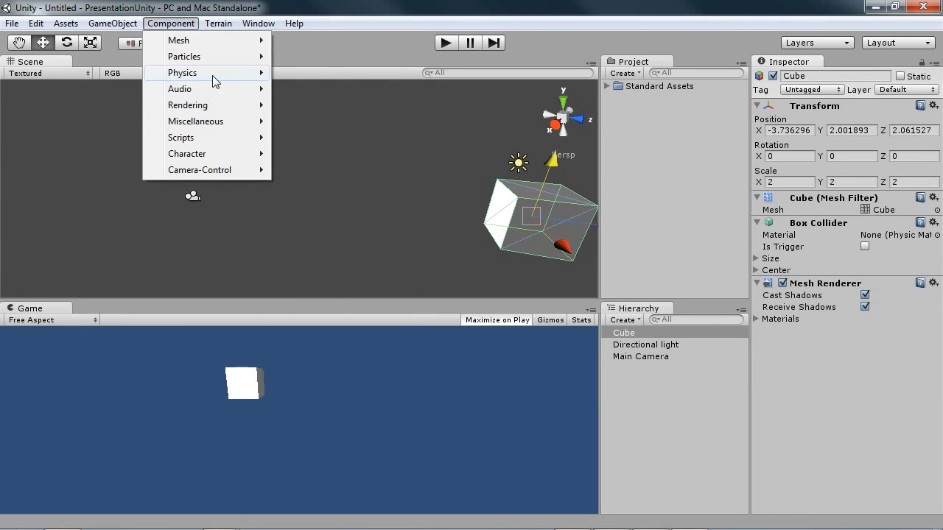
pyautogui.moveTo(212, 74)
pyautogui.click(360, 74)
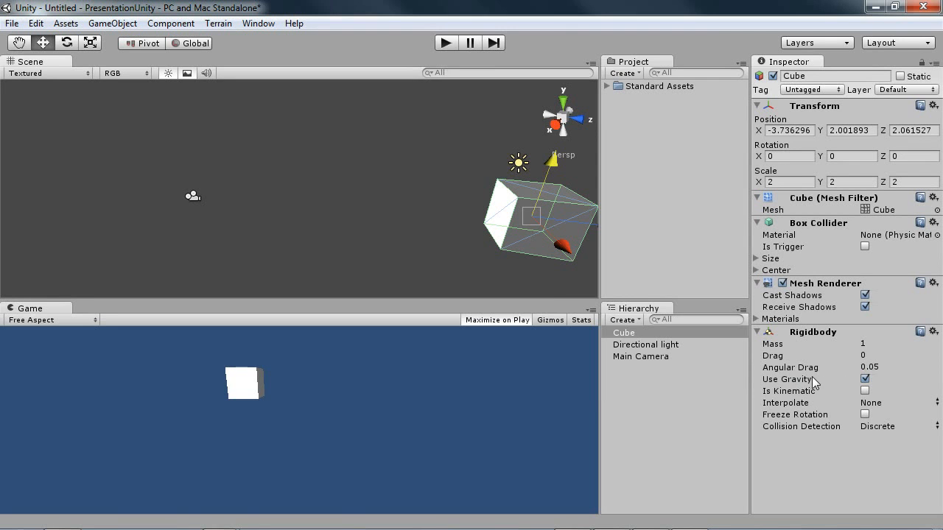
# Play the scene to test gravity on the cube and stop playback.
pyautogui.click(444, 44)
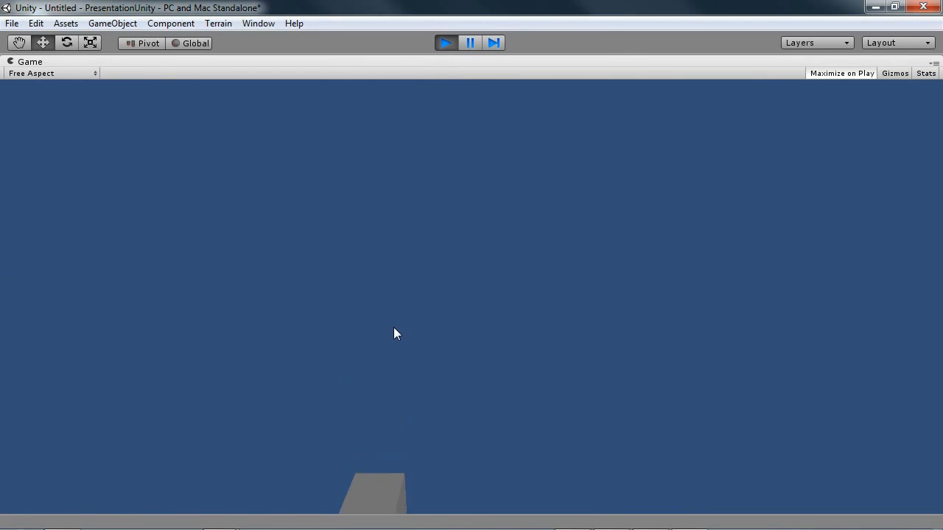
pyautogui.click(444, 44)
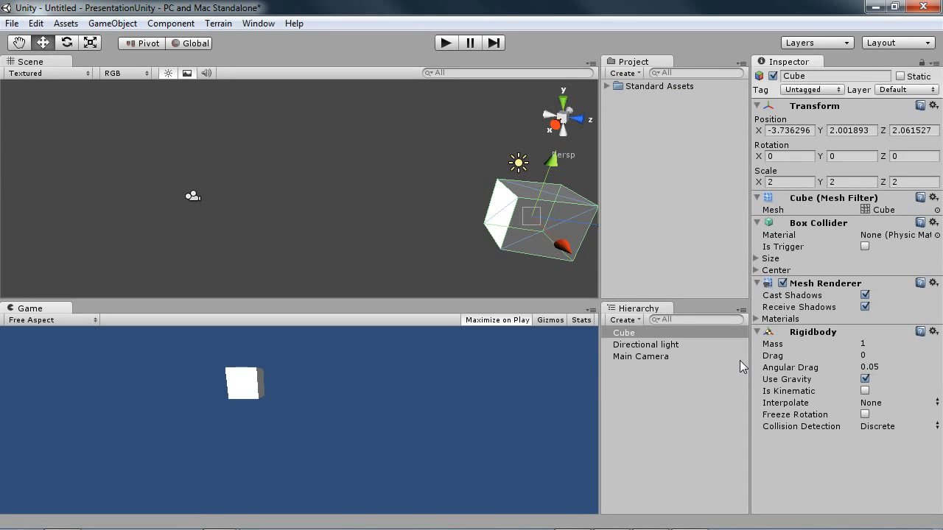
pyautogui.click(170, 23)
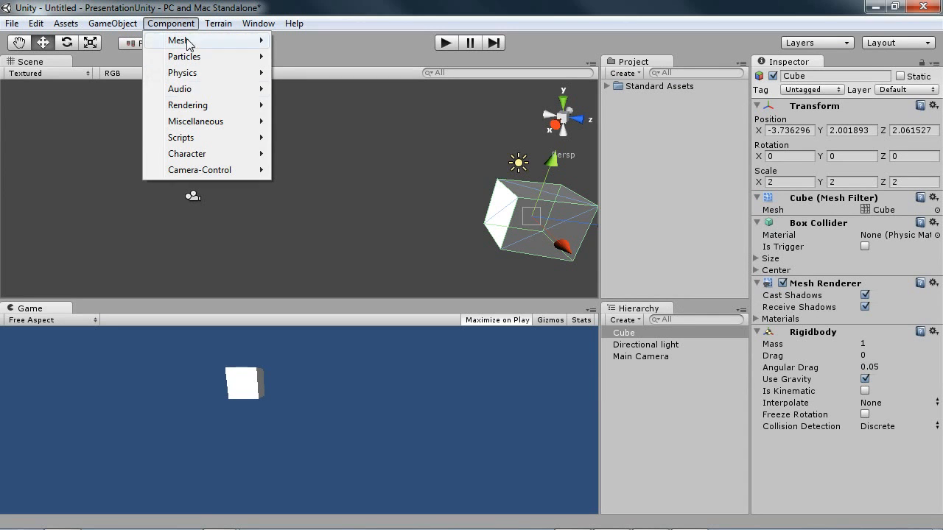
pyautogui.moveTo(224, 139)
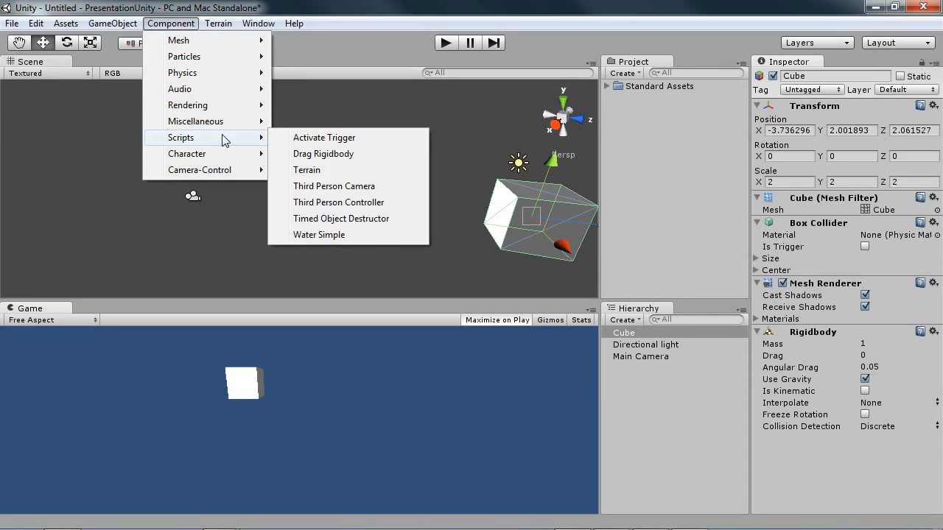
pyautogui.moveTo(233, 172)
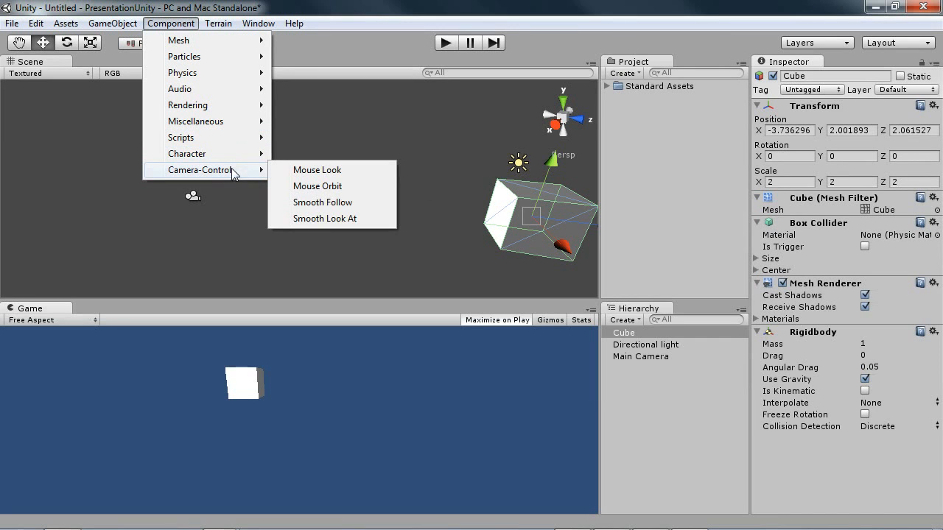
pyautogui.moveTo(235, 123)
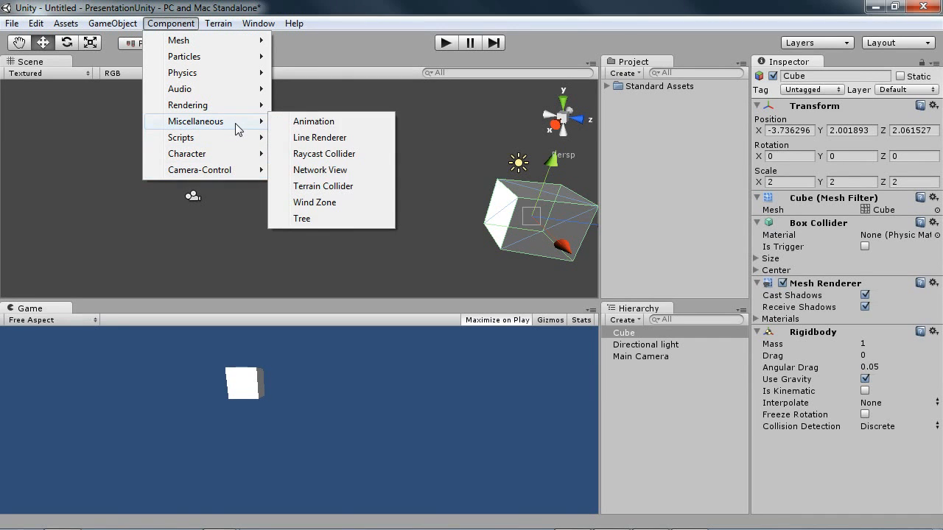
pyautogui.click(302, 228)
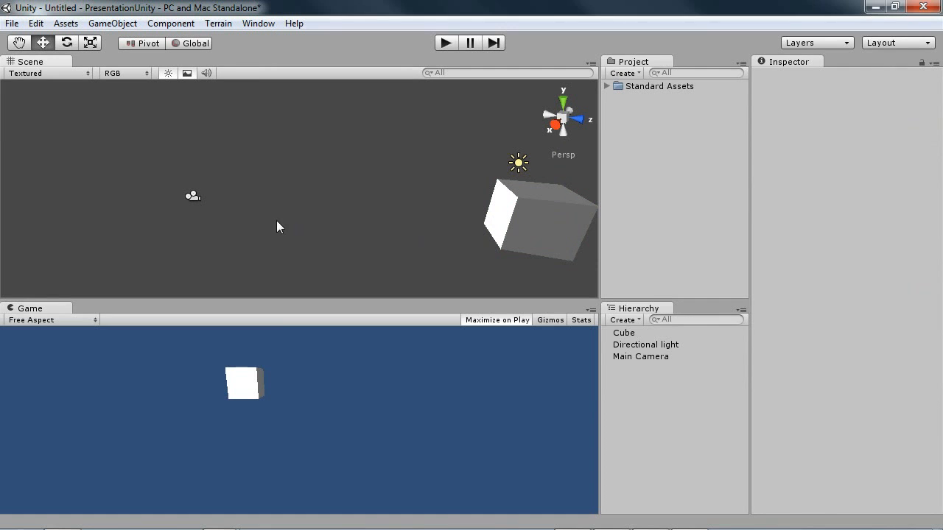
# Inspect the Main Camera's properties and preview, switching briefly to the cube for comparison.
pyautogui.click(198, 198)
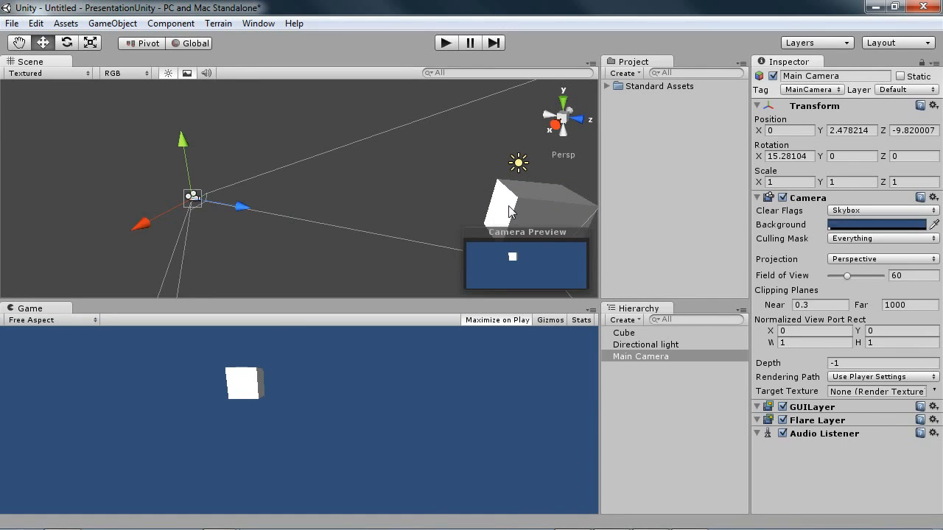
pyautogui.click(509, 206)
pyautogui.click(193, 197)
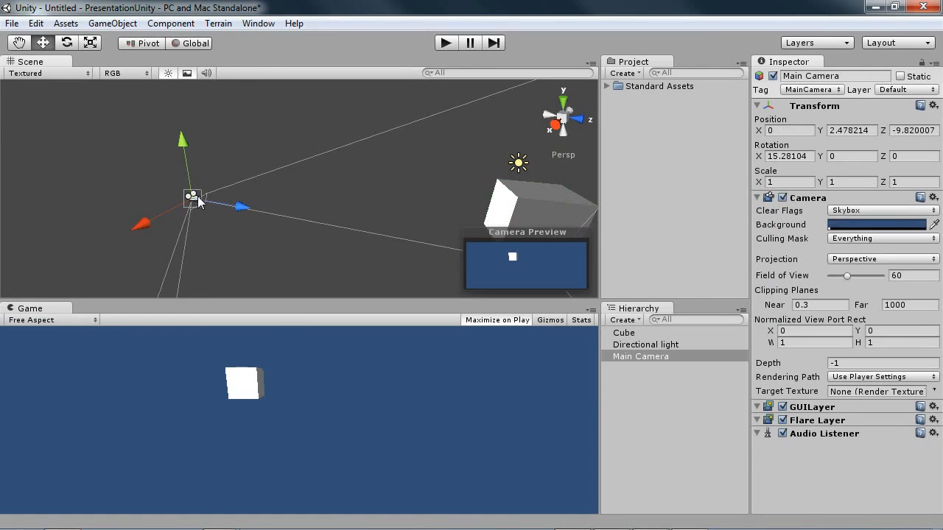
# Move the cube along X and Y to about X -6.22, Y -1.80.
pyautogui.click(551, 207)
pyautogui.moveTo(558, 248); pyautogui.dragTo(521, 235)
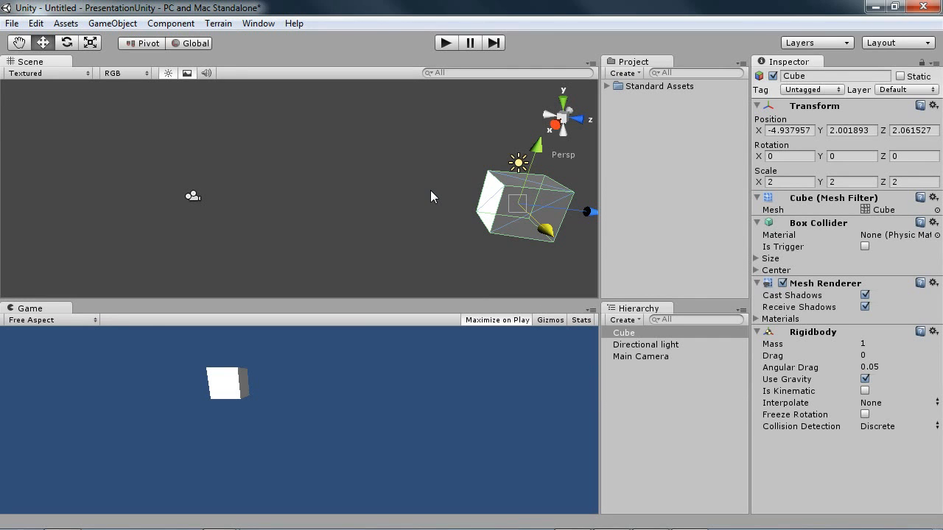
pyautogui.keyDown('alt'); pyautogui.moveTo(427, 189); pyautogui.dragTo(459, 207); pyautogui.keyUp('alt')
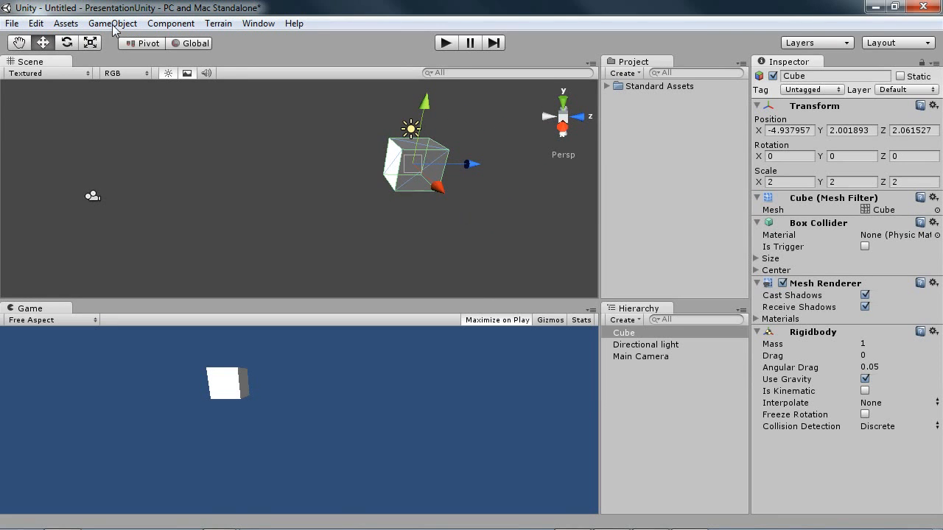
pyautogui.scroll(-3, 505, 228)
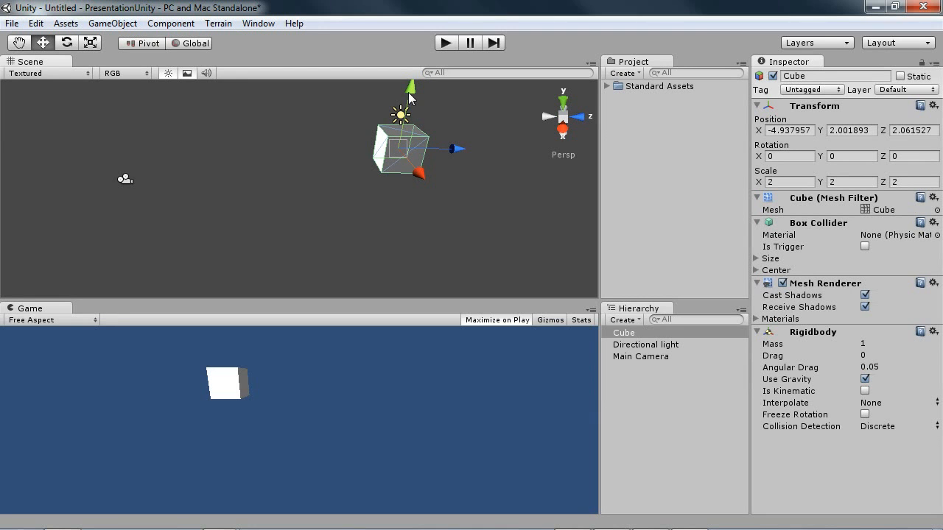
pyautogui.moveTo(409, 92); pyautogui.dragTo(412, 159)
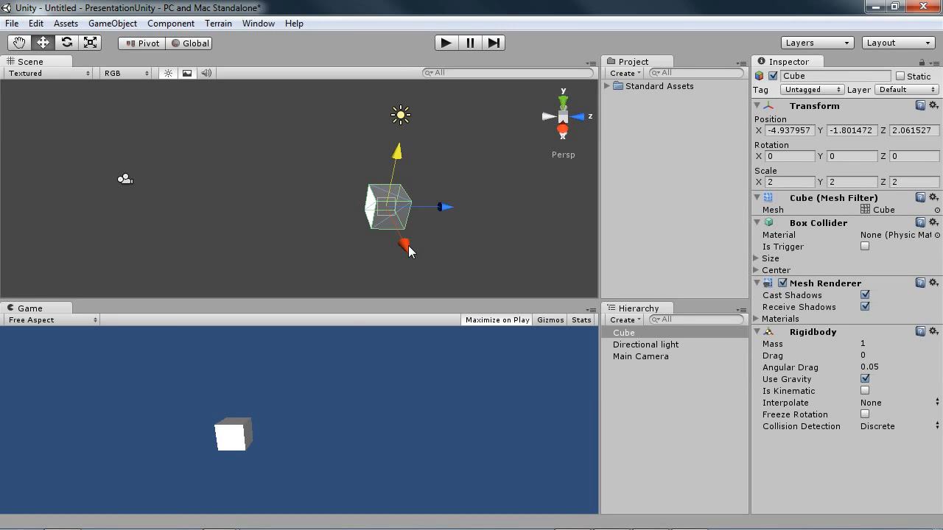
pyautogui.moveTo(407, 245); pyautogui.dragTo(402, 234)
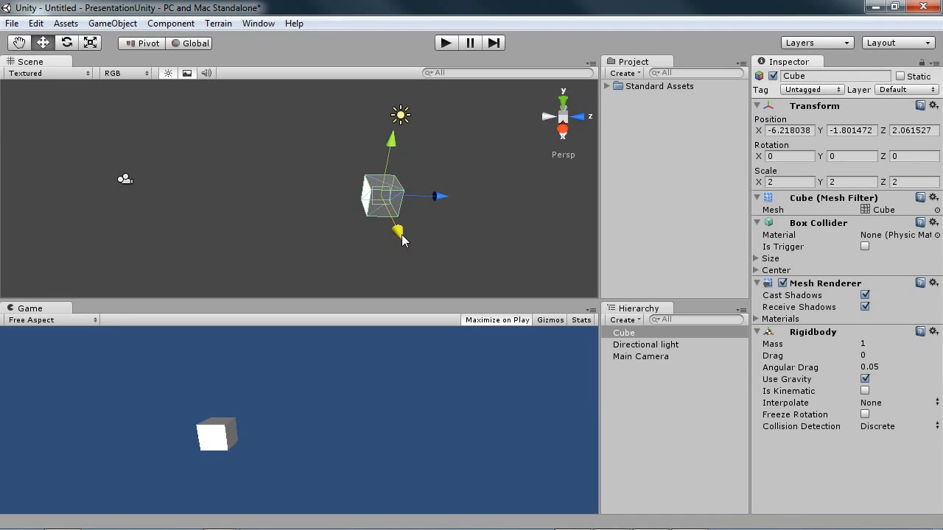